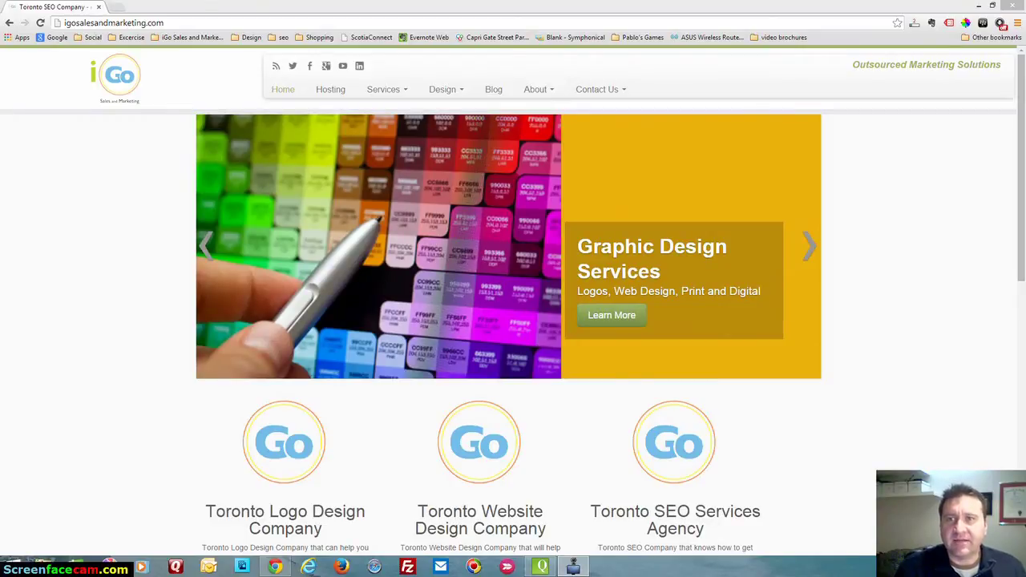
pyautogui.click(228, 21)
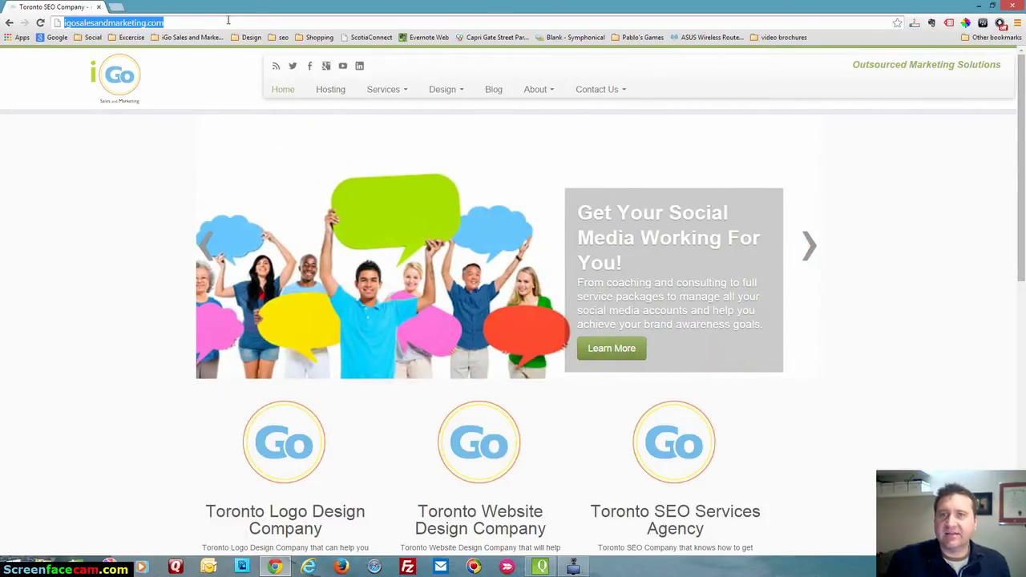
pyautogui.write('www.gatt')
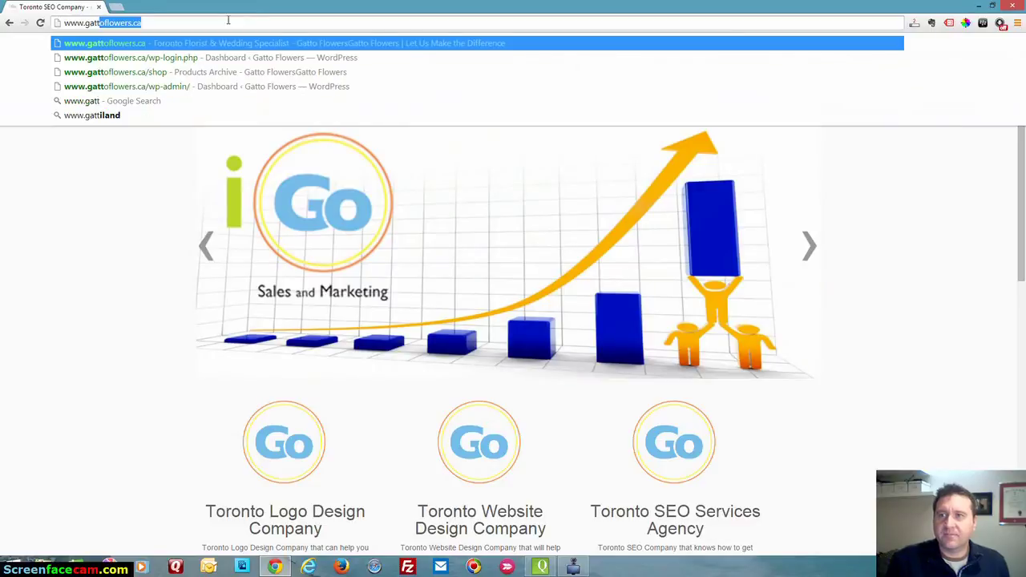
pyautogui.press('Return')
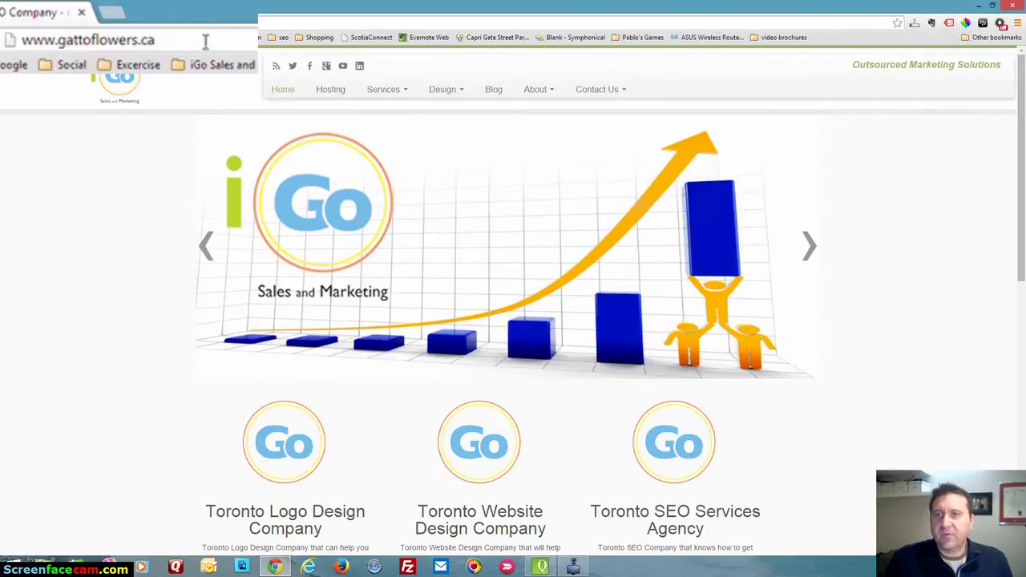
pyautogui.click(206, 40)
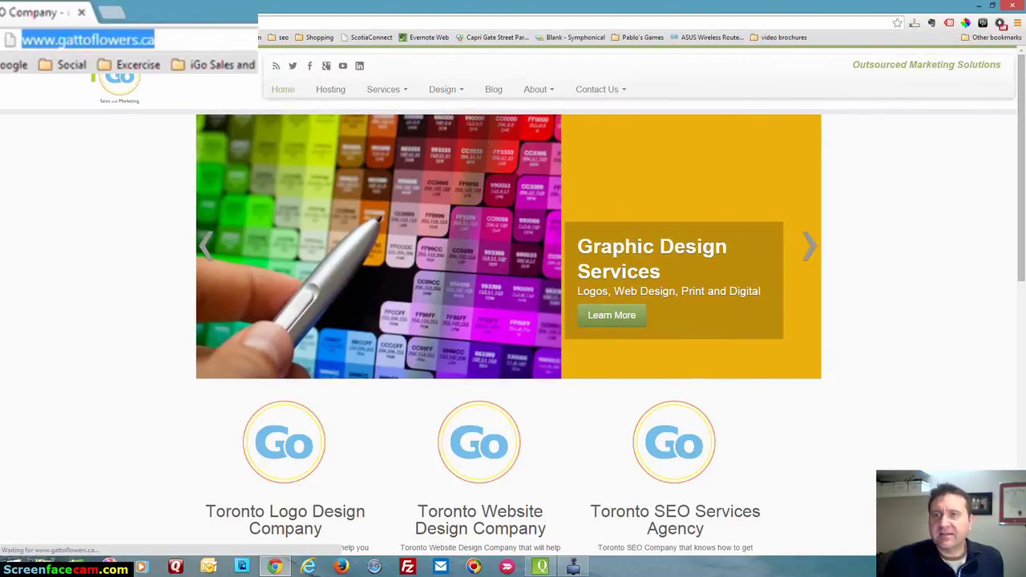
pyautogui.press('End')
pyautogui.write('/')
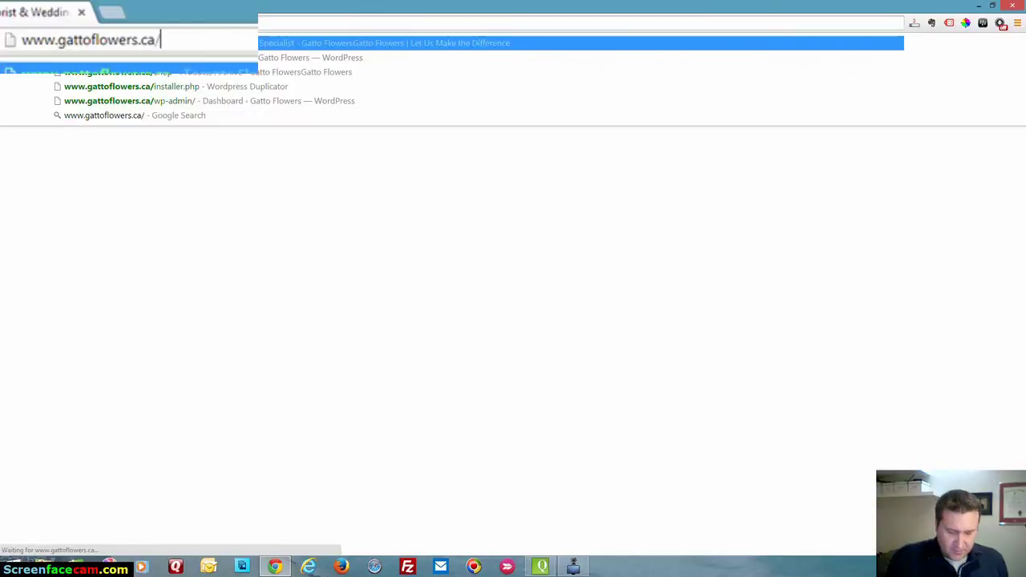
pyautogui.write('wp')
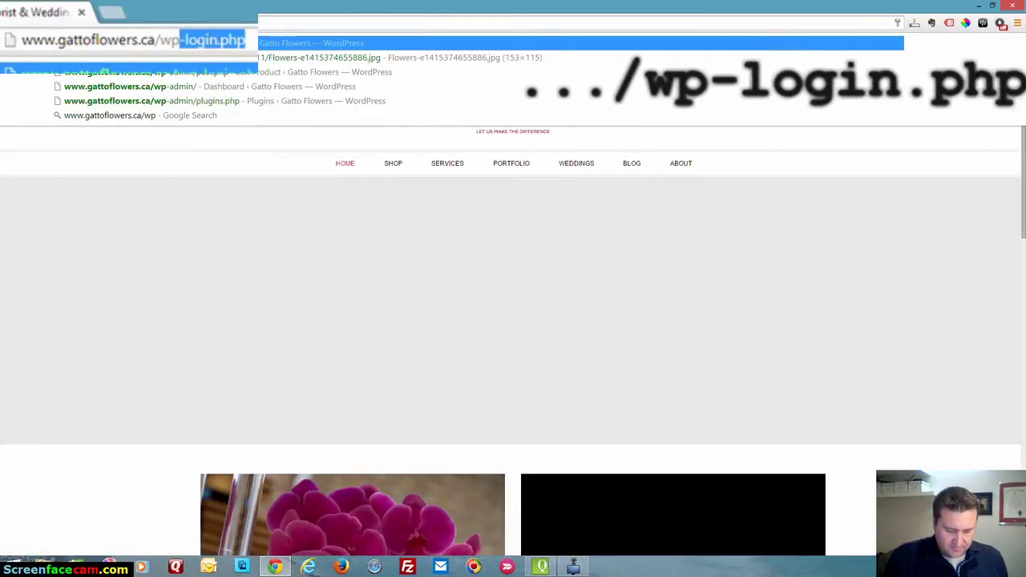
pyautogui.write('-logn.ph')
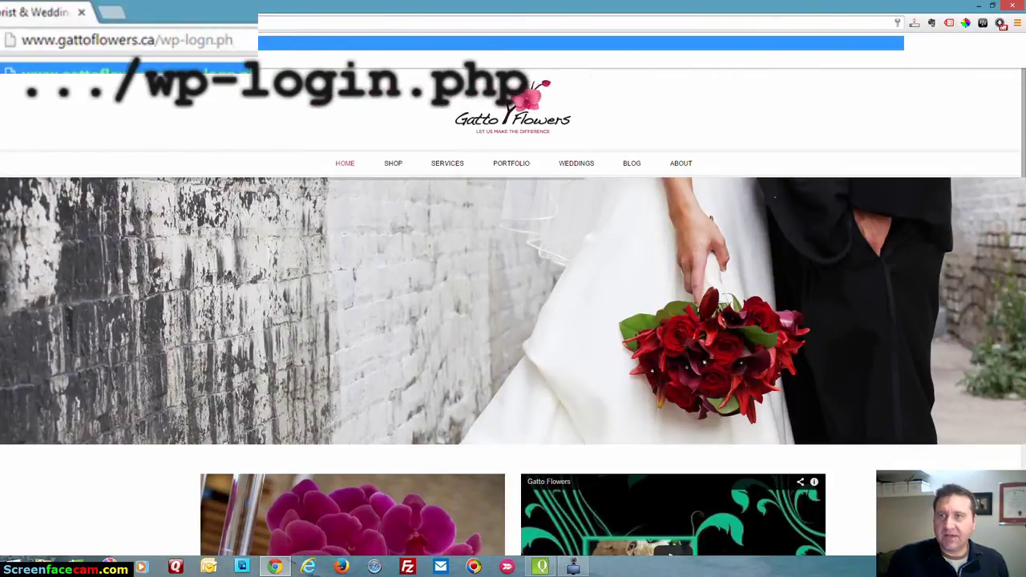
pyautogui.press('BackSpace')
pyautogui.write('i')
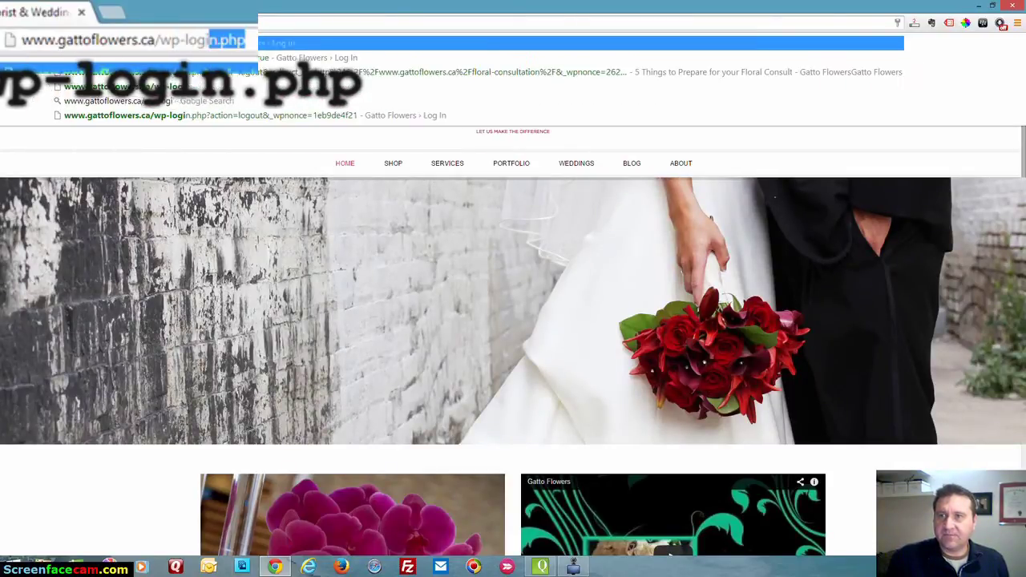
pyautogui.write('n.php')
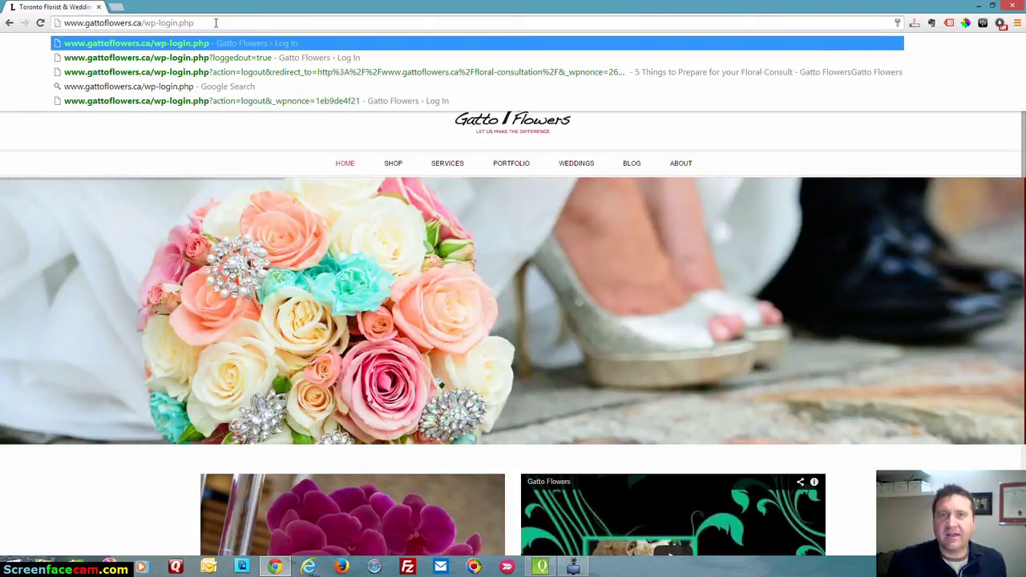
pyautogui.press('Return')
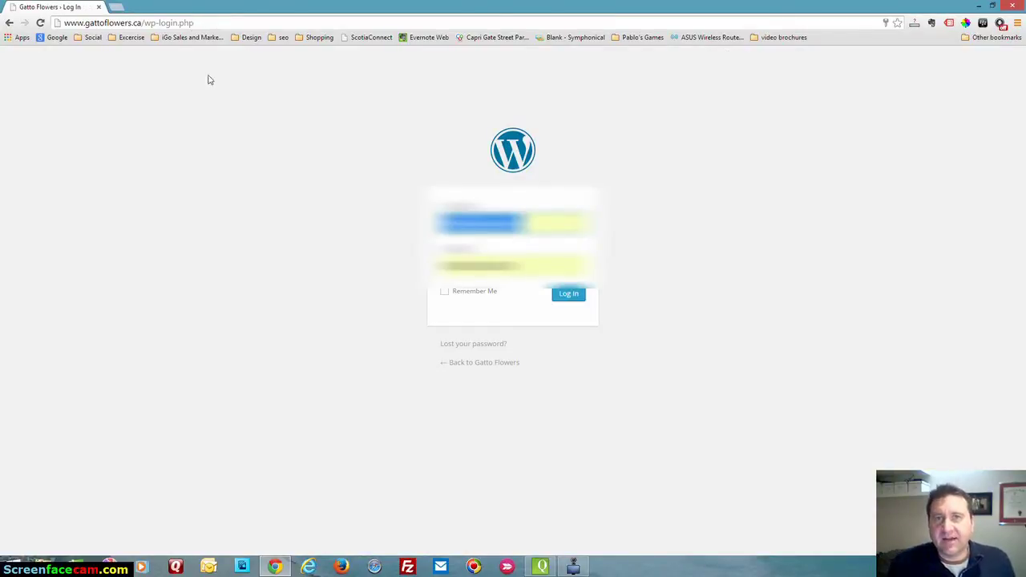
# Submit the filled-in username and password to log in to the Gatto Flowers admin.
pyautogui.click(568, 296)
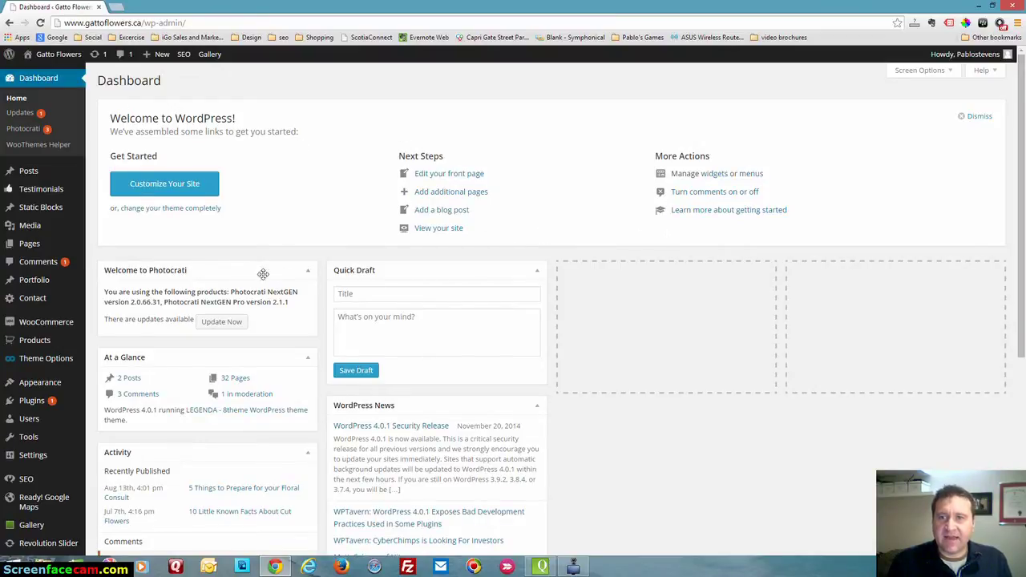
# Move WooCommerce Status to the top of the first column and Recent Reviews atop the second.
pyautogui.scroll(-1, 385, 238)
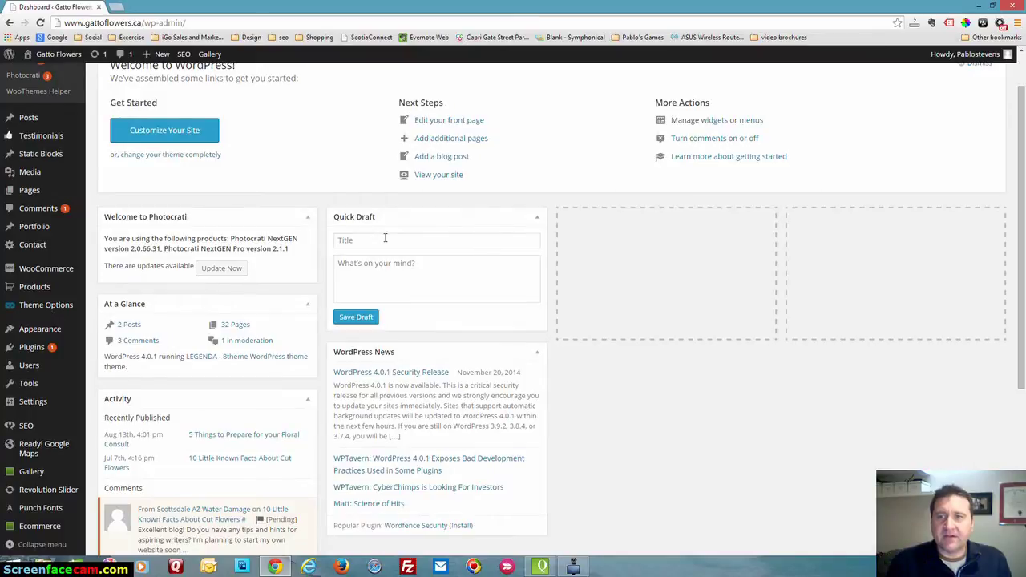
pyautogui.scroll(-5, 384, 238)
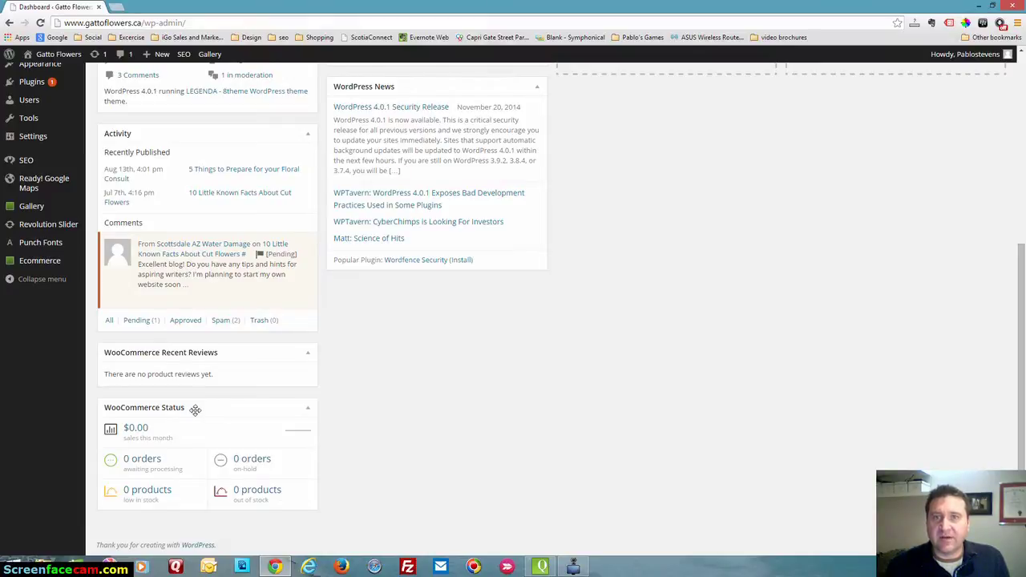
pyautogui.moveTo(195, 410); pyautogui.dragTo(198, 266)
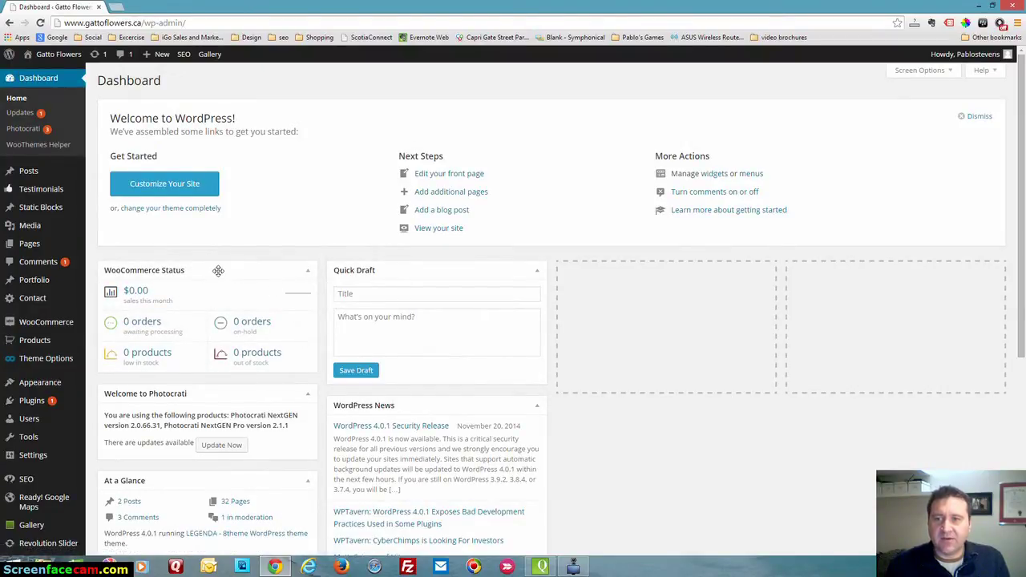
pyautogui.scroll(-4, 230, 280)
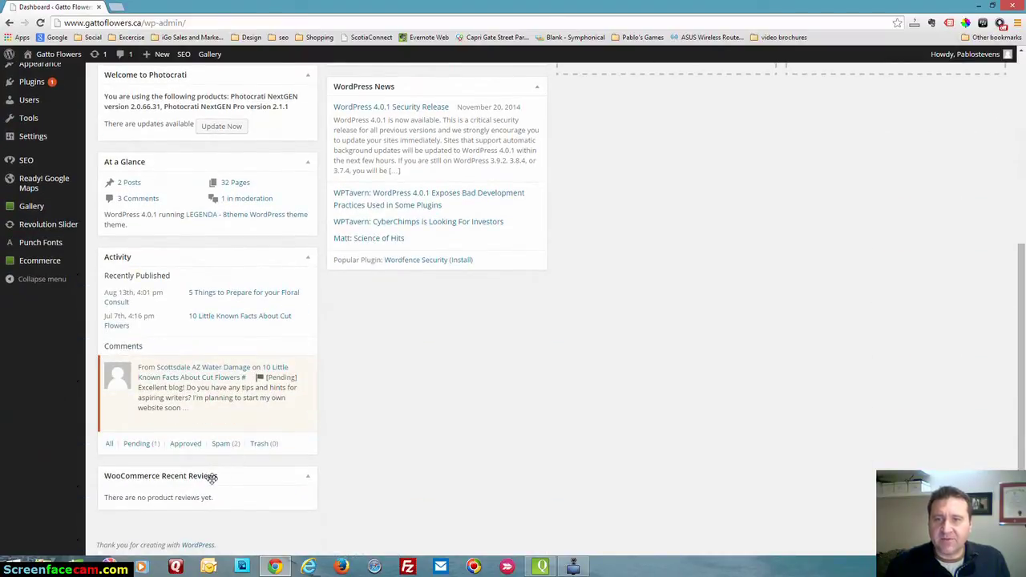
pyautogui.moveTo(212, 478); pyautogui.dragTo(435, 206)
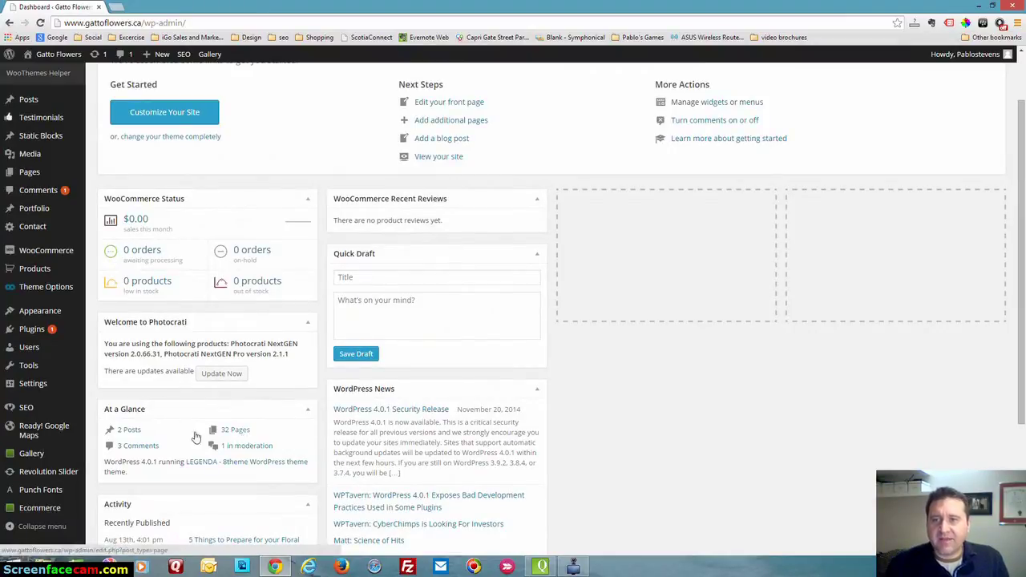
# Place At a Glance atop the third column and Activity atop the right column.
pyautogui.moveTo(156, 411); pyautogui.dragTo(624, 215)
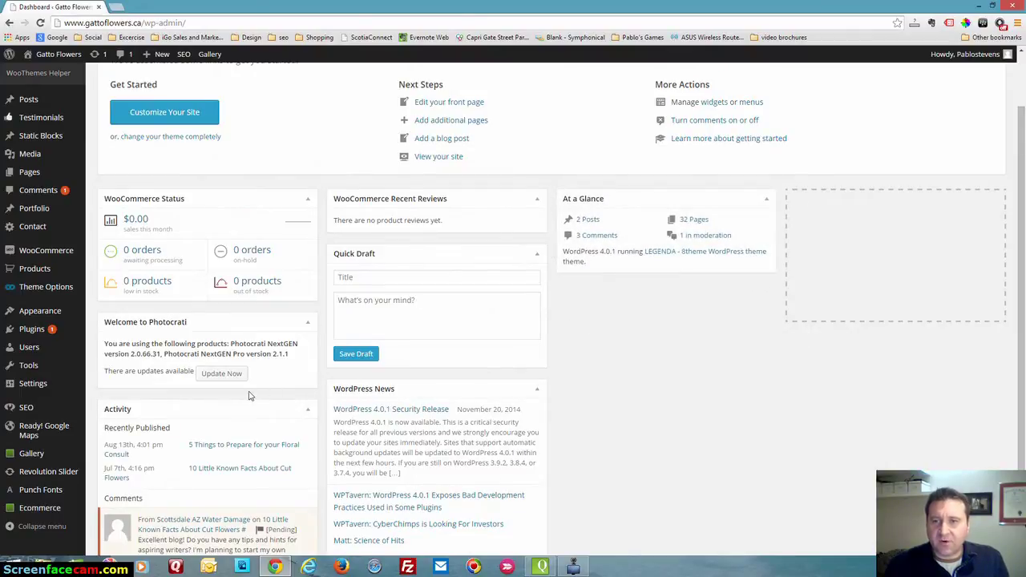
pyautogui.scroll(-1, 250, 394)
pyautogui.moveTo(228, 357); pyautogui.dragTo(907, 161)
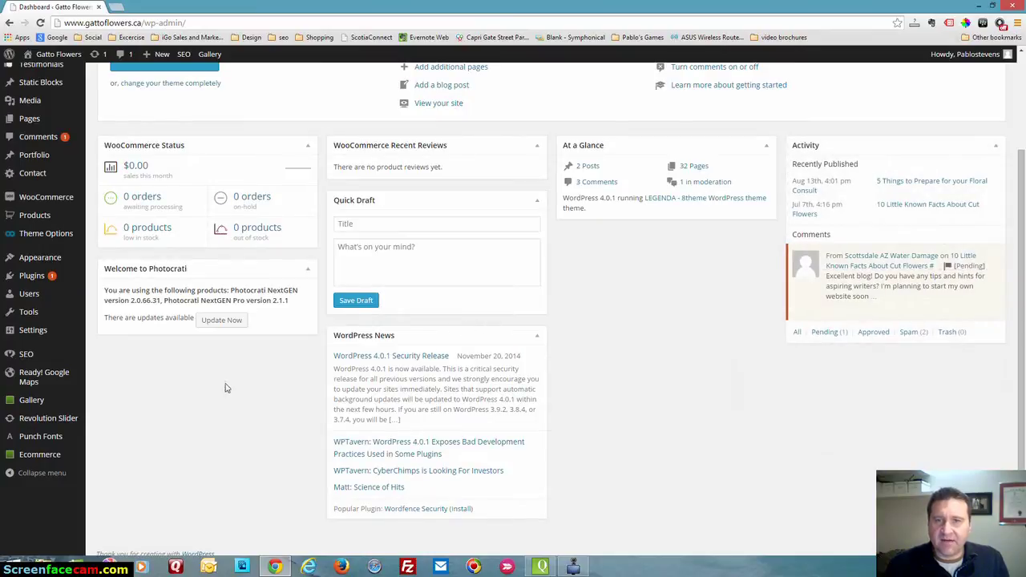
pyautogui.scroll(-1, 224, 389)
pyautogui.scroll(3, 224, 389)
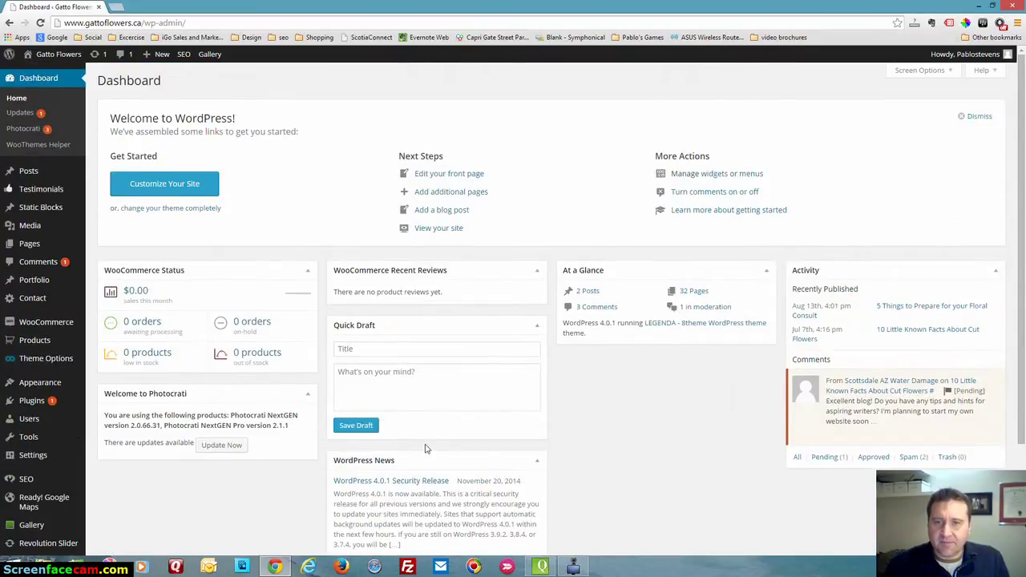
pyautogui.moveTo(420, 465); pyautogui.dragTo(472, 364)
pyautogui.scroll(-1, 468, 368)
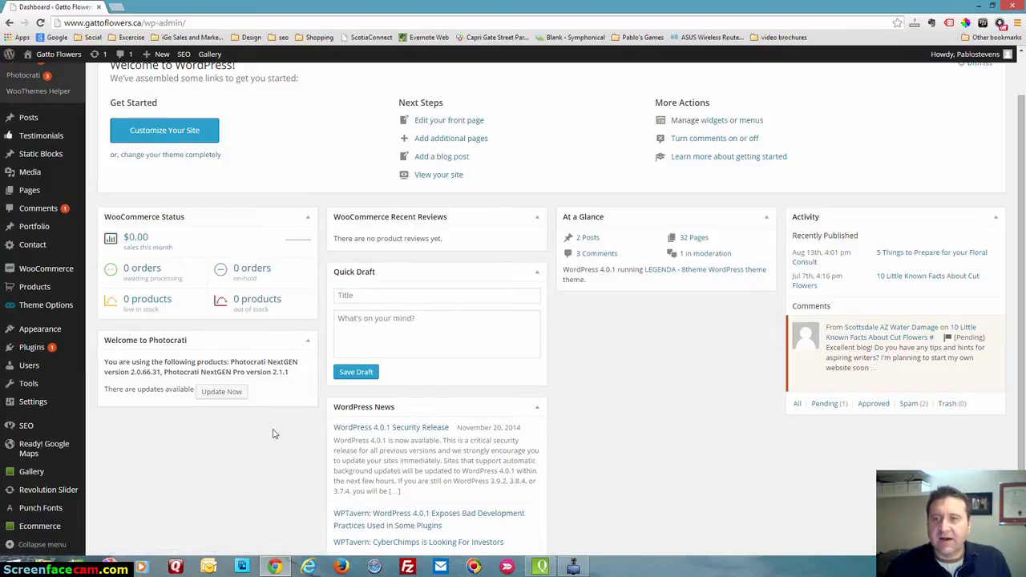
pyautogui.scroll(2, 206, 244)
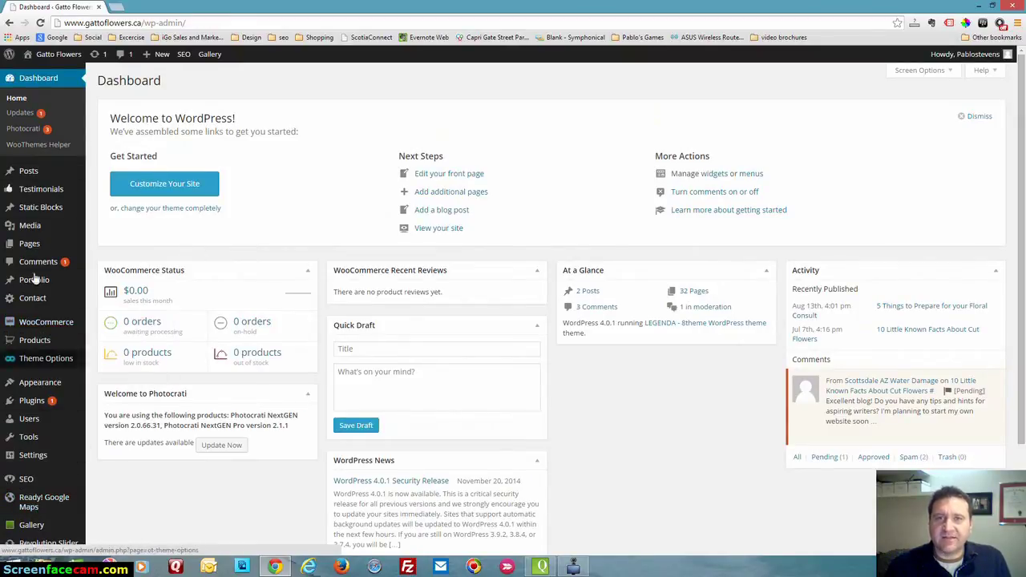
# Go to WooCommerce > Orders from the admin sidebar.
pyautogui.moveTo(35, 208)
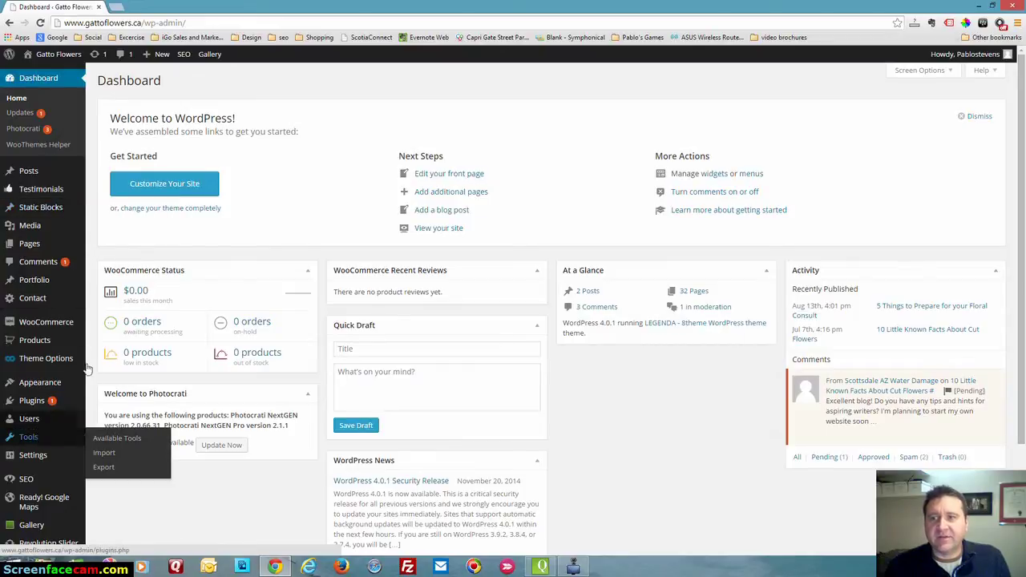
pyautogui.moveTo(49, 328)
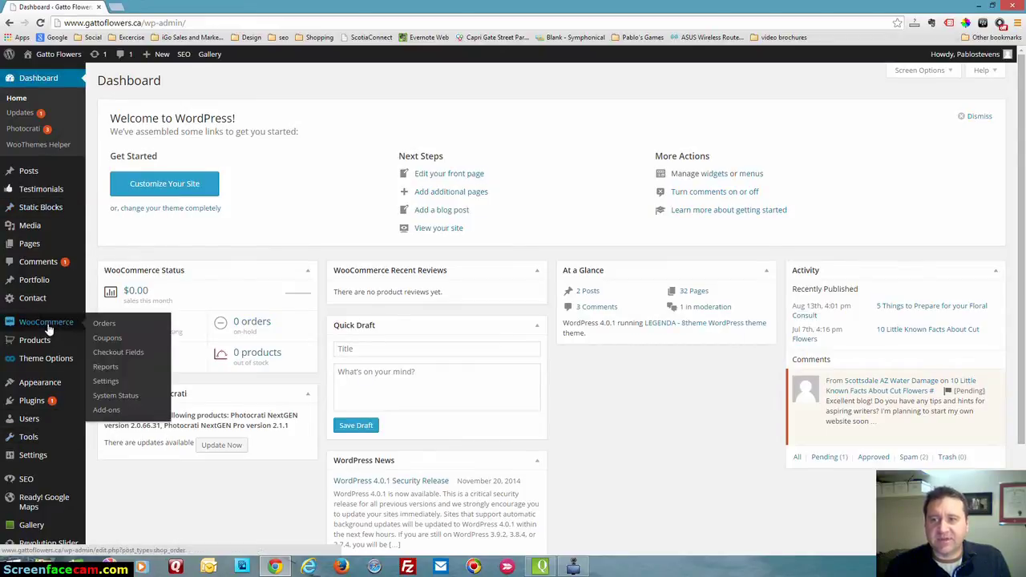
pyautogui.click(105, 326)
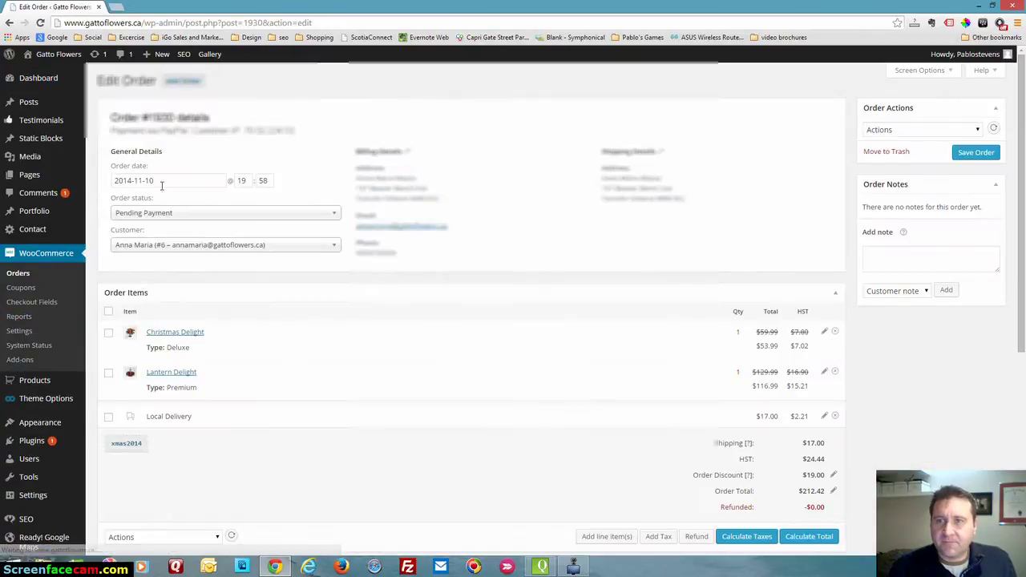
# Review the Pending Payment order's status options and date calendar, leaving the status list showing.
pyautogui.scroll(-1, 334, 319)
pyautogui.scroll(1, 308, 277)
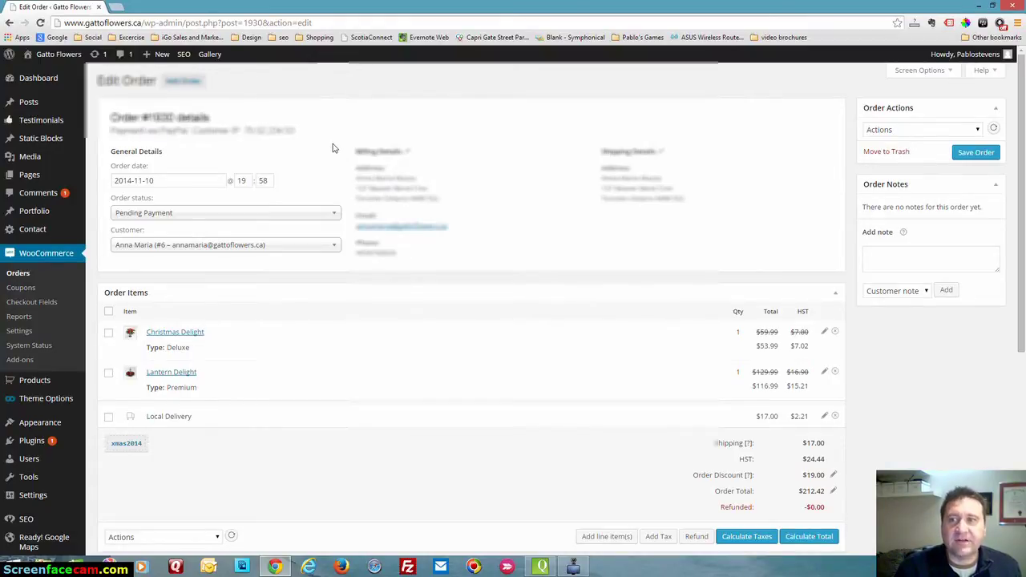
pyautogui.click(332, 215)
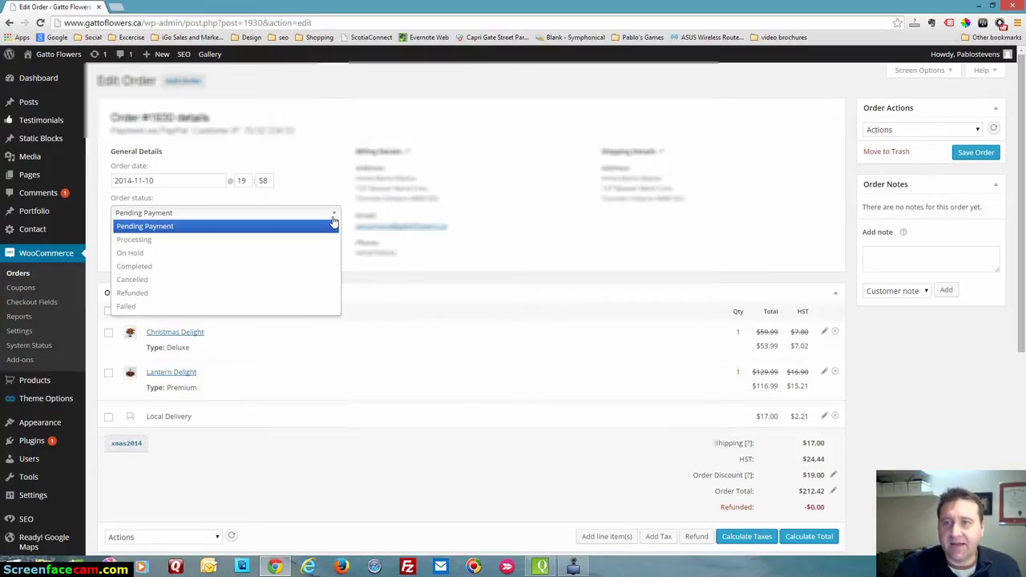
pyautogui.click(329, 214)
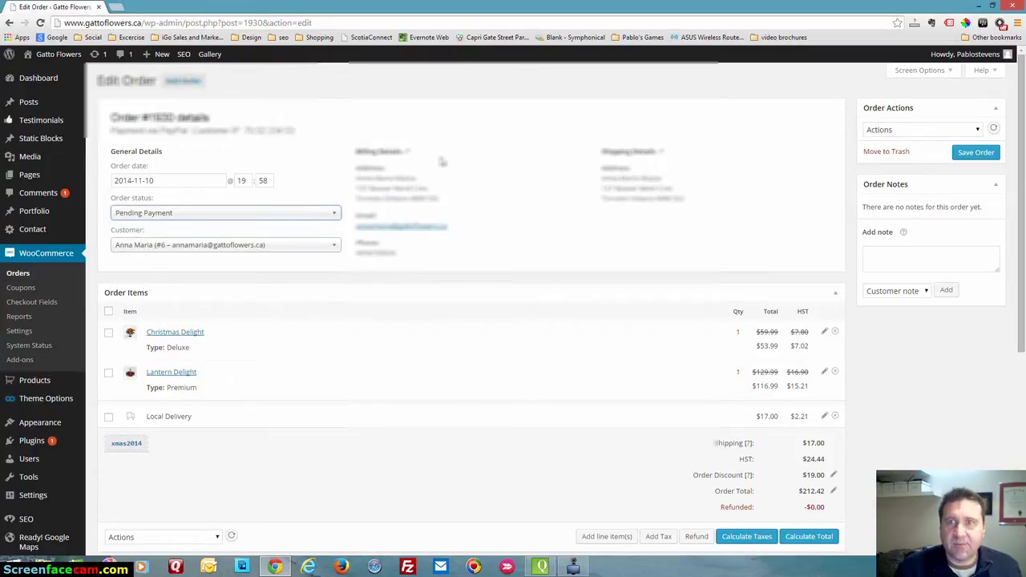
pyautogui.scroll(-1, 316, 152)
pyautogui.scroll(1, 316, 153)
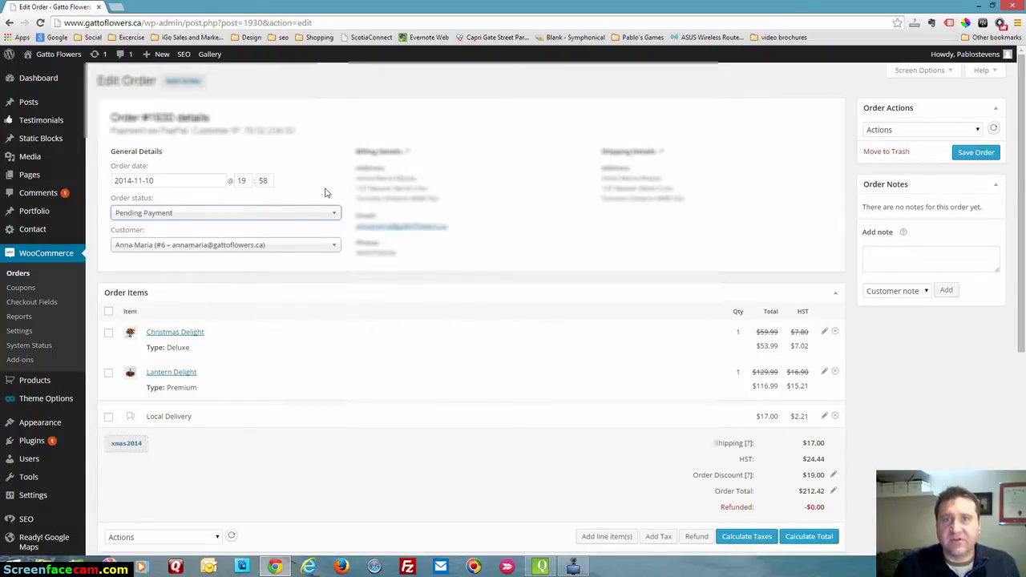
pyautogui.hotkey('shift', 'Tab')
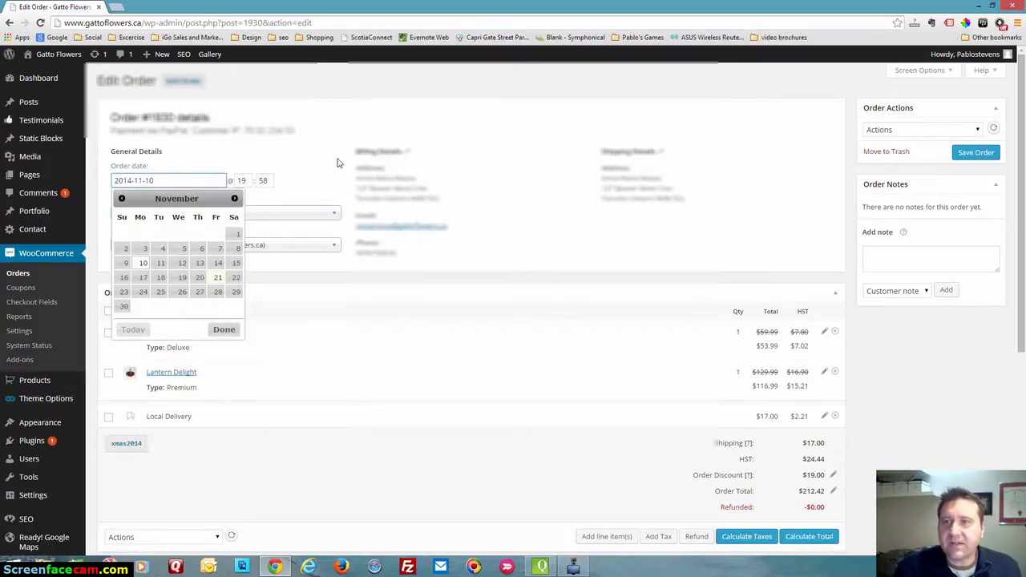
pyautogui.click(335, 162)
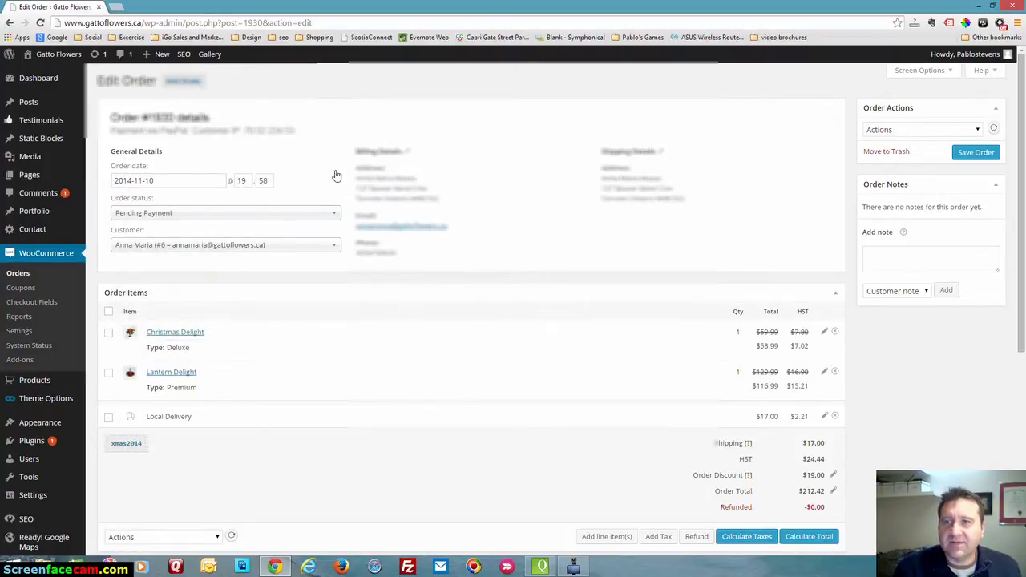
pyautogui.scroll(-1, 337, 168)
pyautogui.click(331, 161)
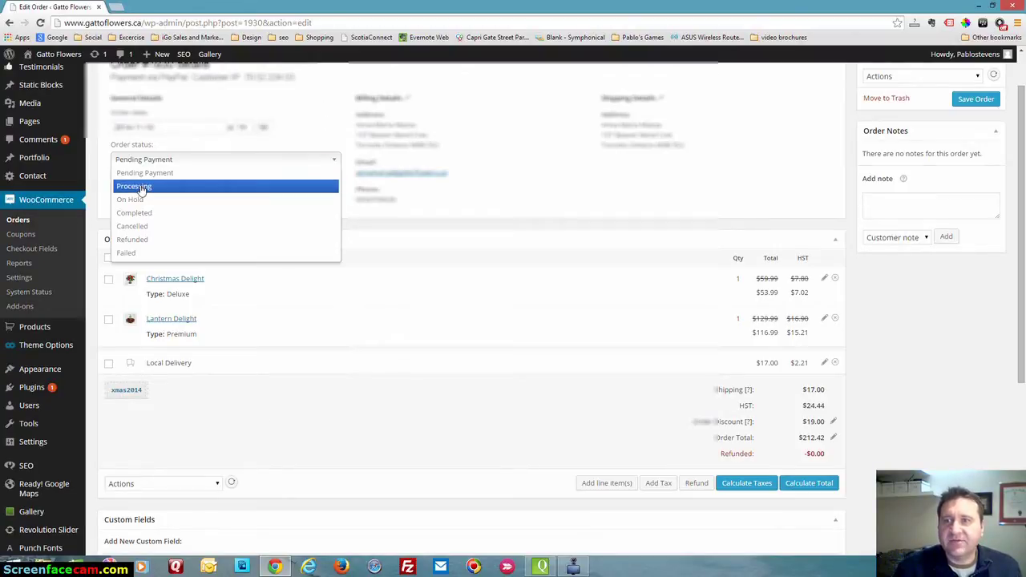
pyautogui.click(327, 115)
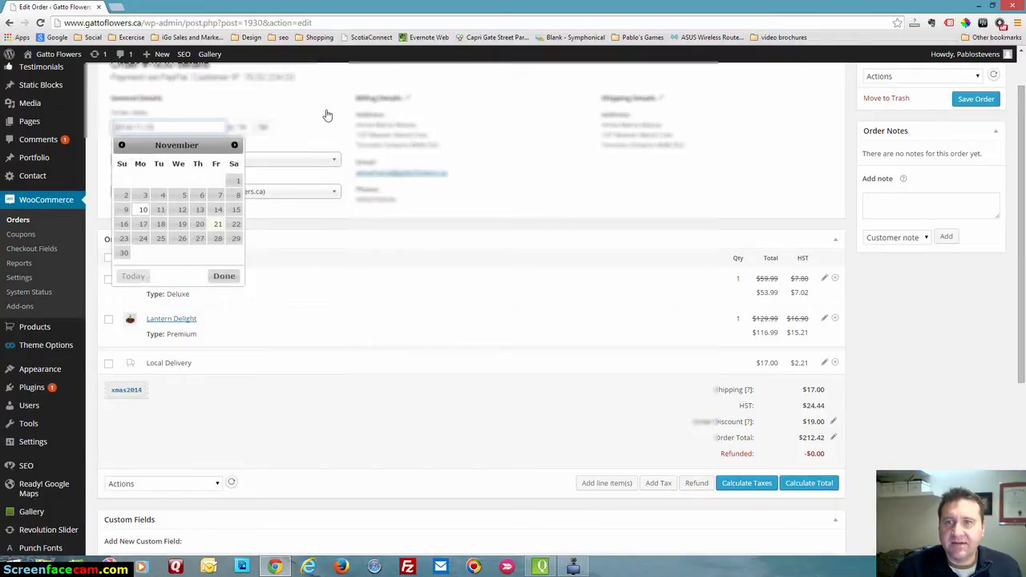
pyautogui.click(224, 275)
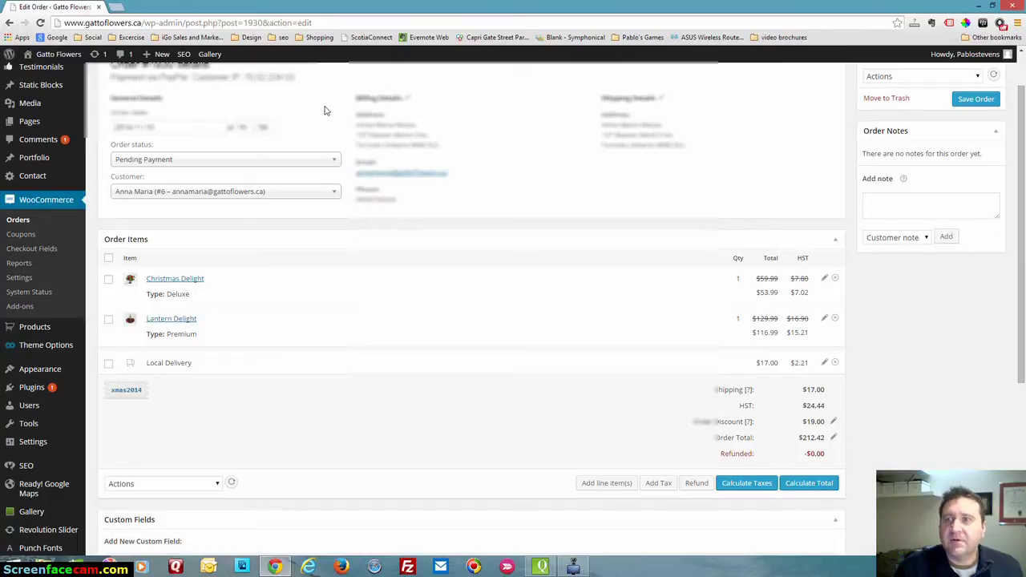
pyautogui.click(332, 164)
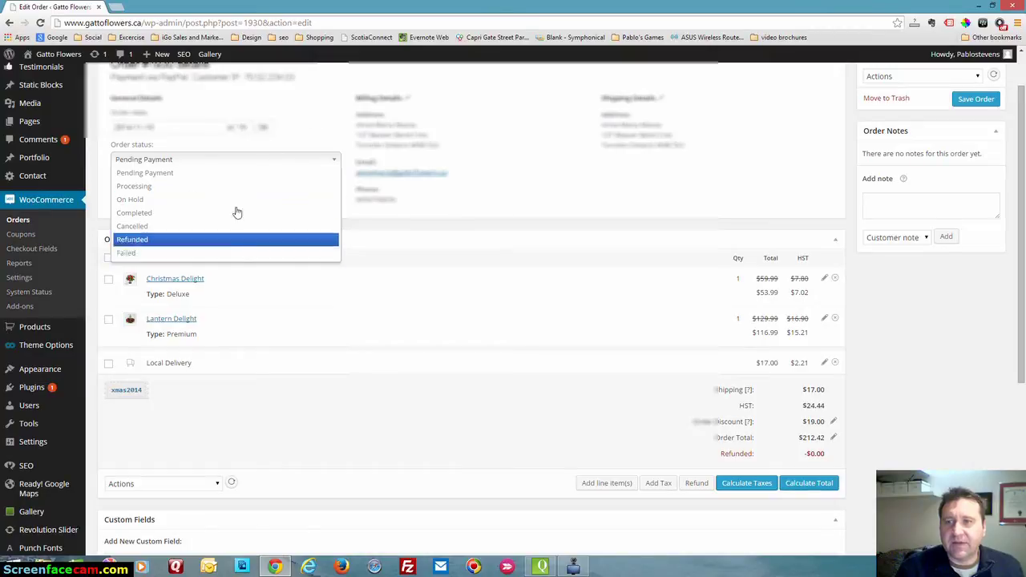
pyautogui.click(326, 106)
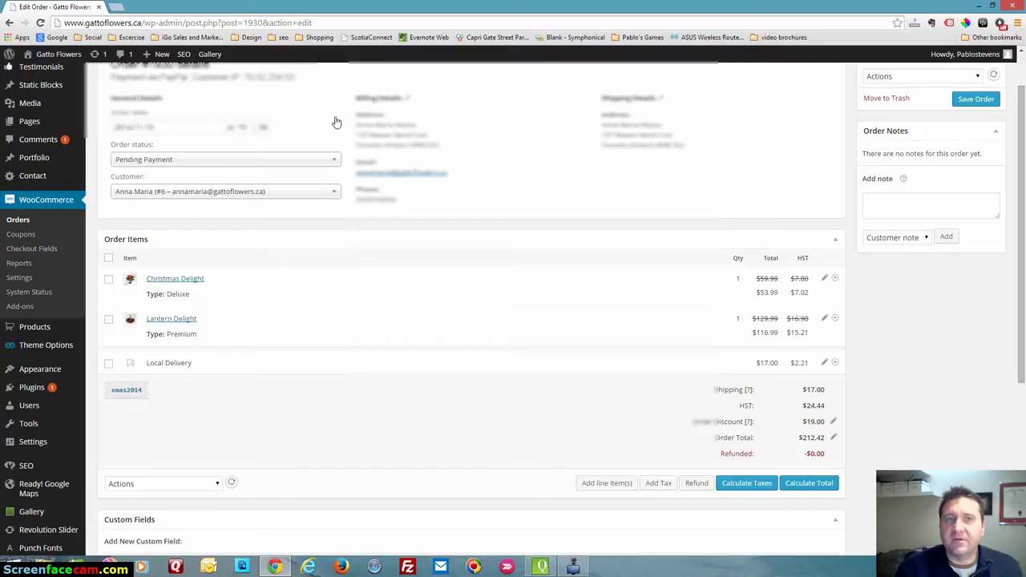
pyautogui.click(334, 161)
pyautogui.click(333, 164)
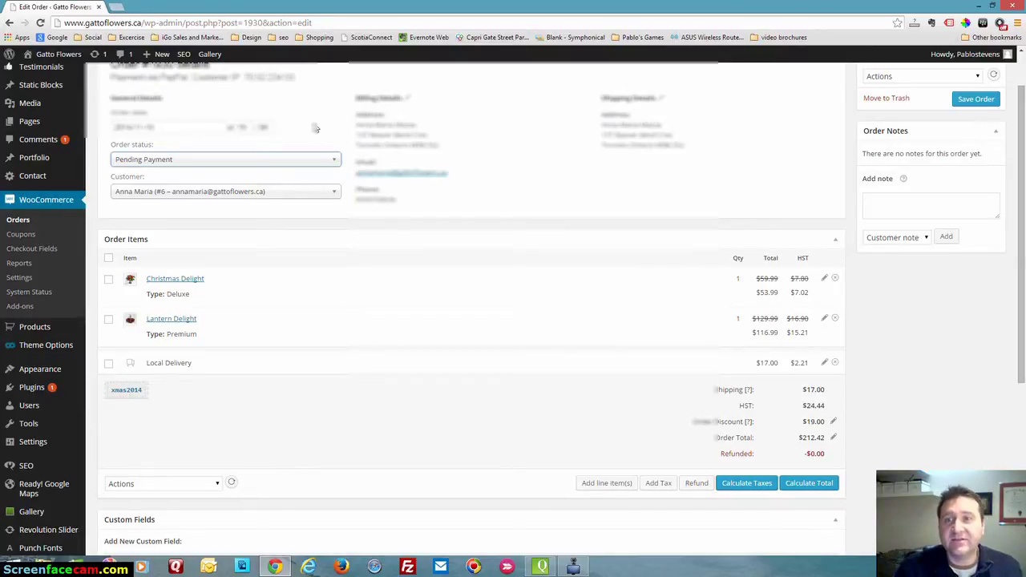
pyautogui.click(337, 162)
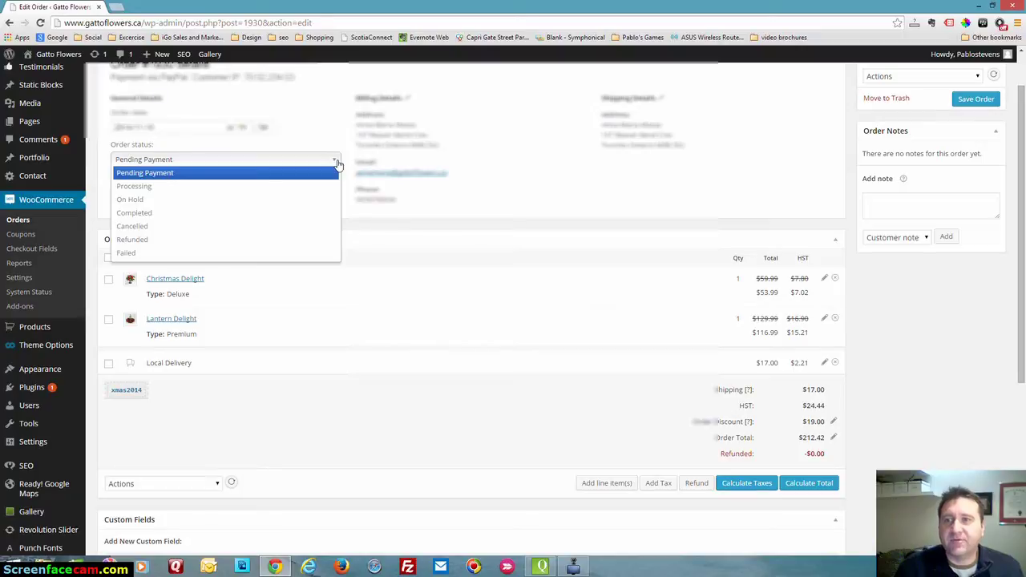
pyautogui.click(337, 162)
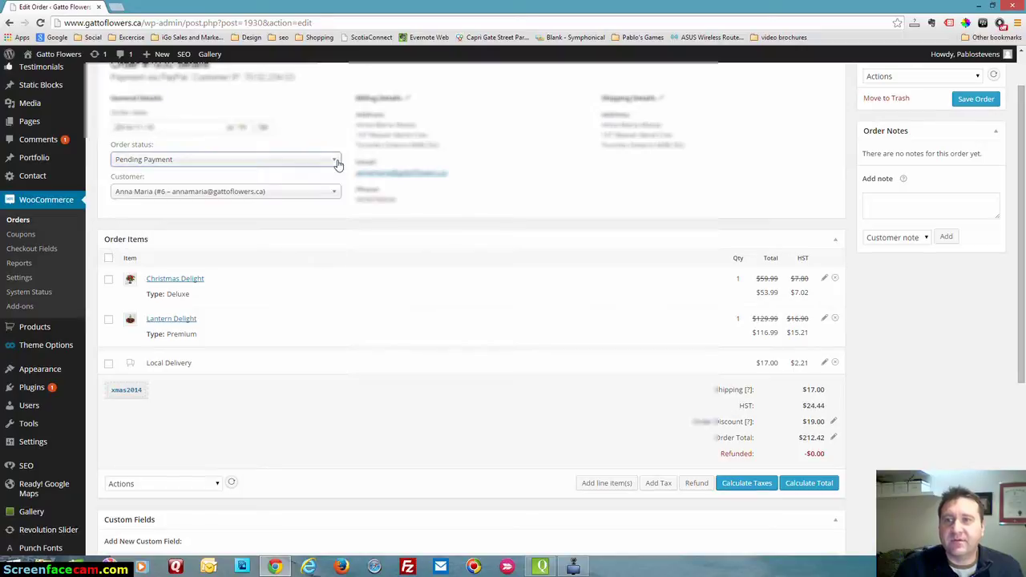
pyautogui.click(289, 163)
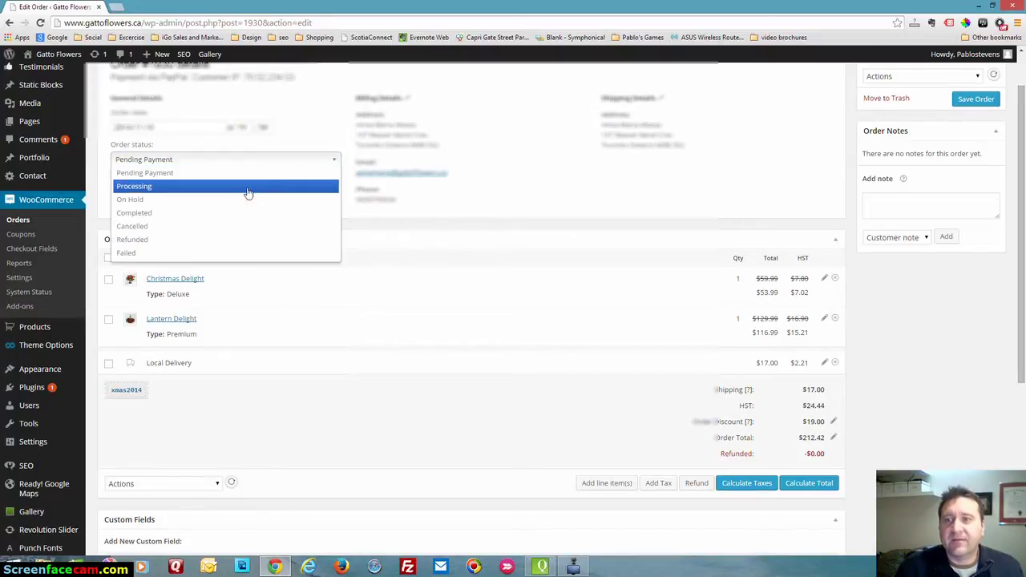
pyautogui.click(316, 110)
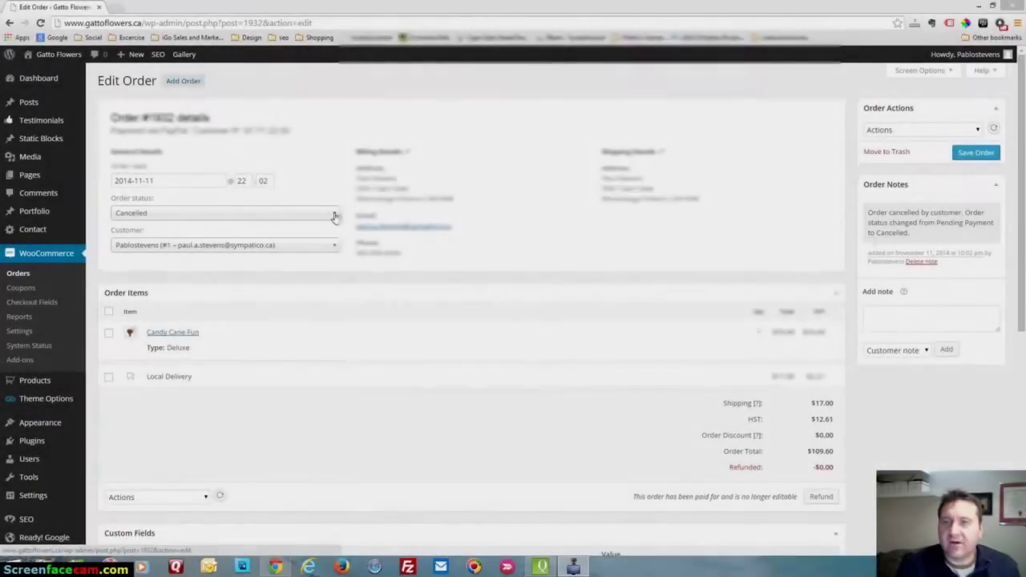
# Show the Candy Cane Fun order's status choices, then close them keeping Cancelled.
pyautogui.click(316, 215)
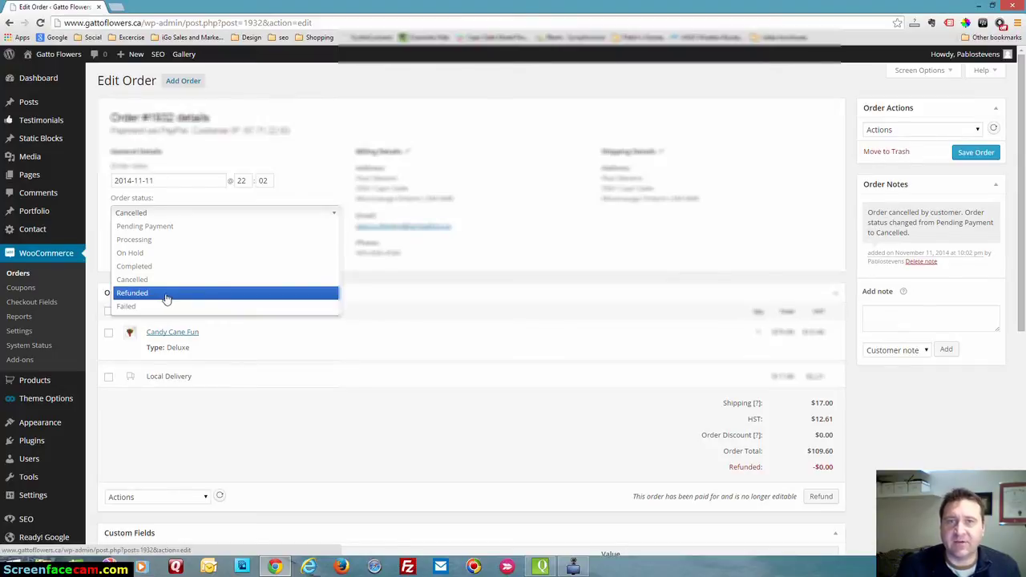
pyautogui.click(539, 258)
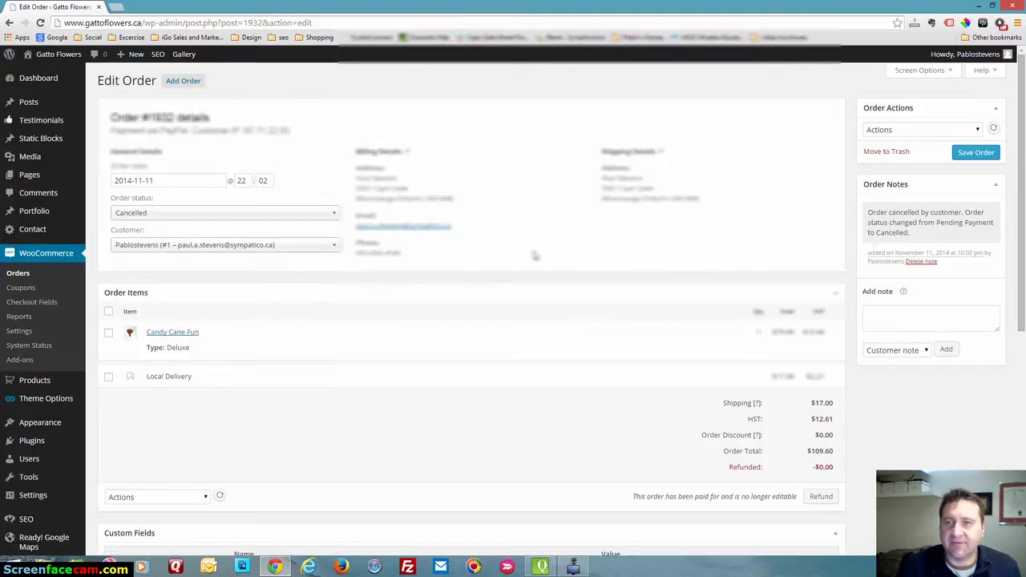
pyautogui.scroll(-1, 497, 218)
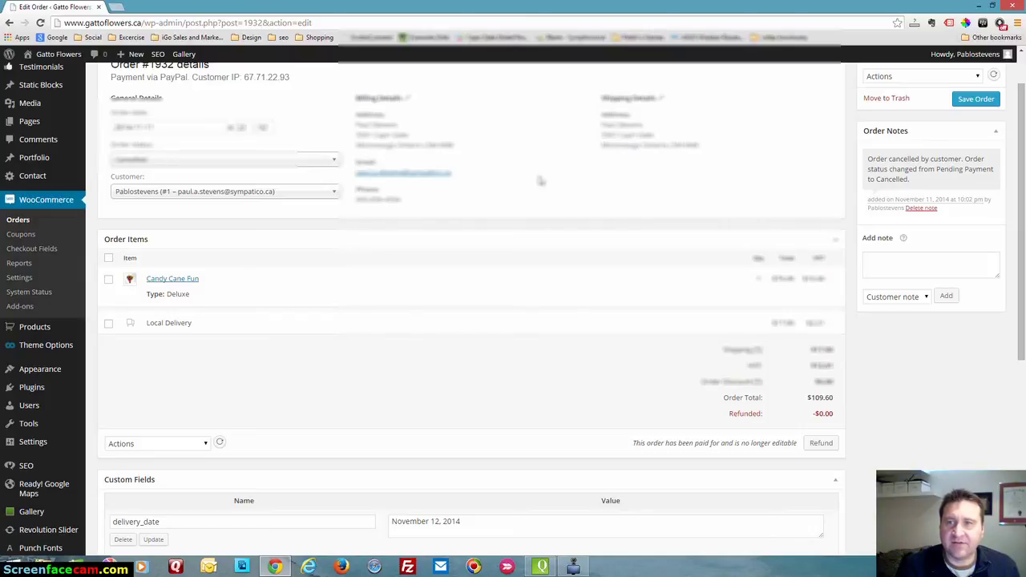
pyautogui.scroll(1, 541, 181)
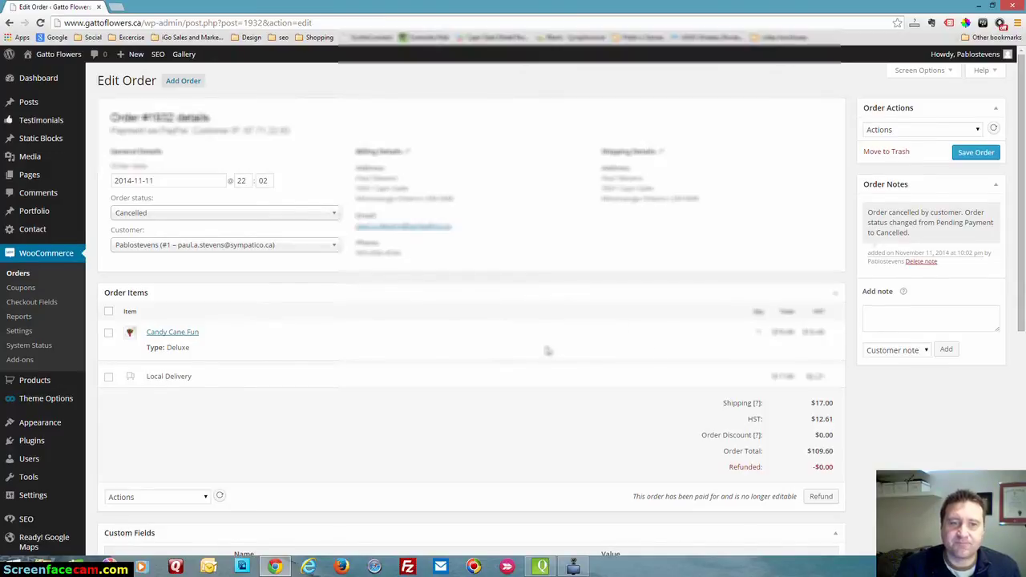
pyautogui.scroll(-3, 549, 352)
pyautogui.scroll(-1, 550, 351)
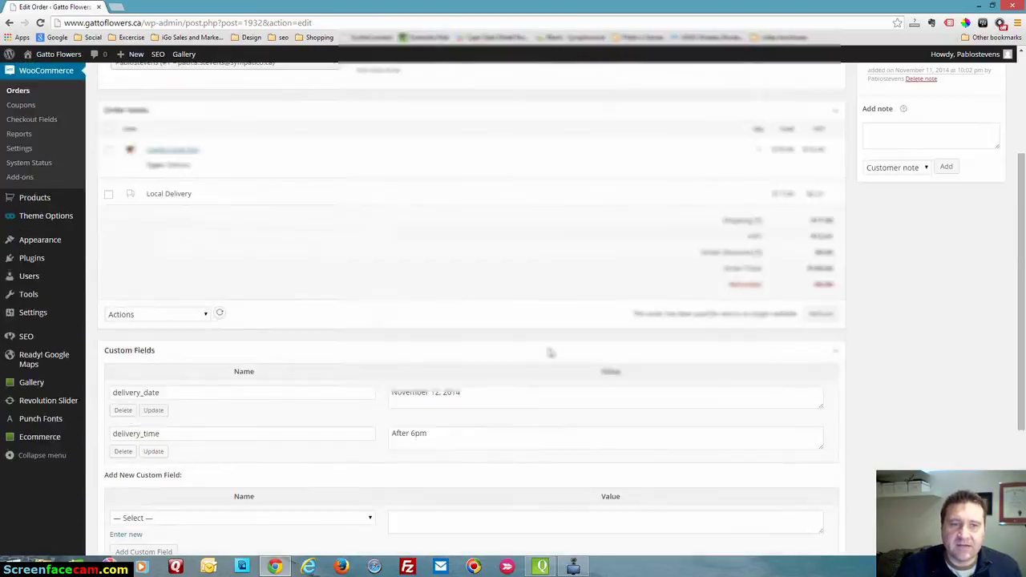
pyautogui.scroll(3, 551, 353)
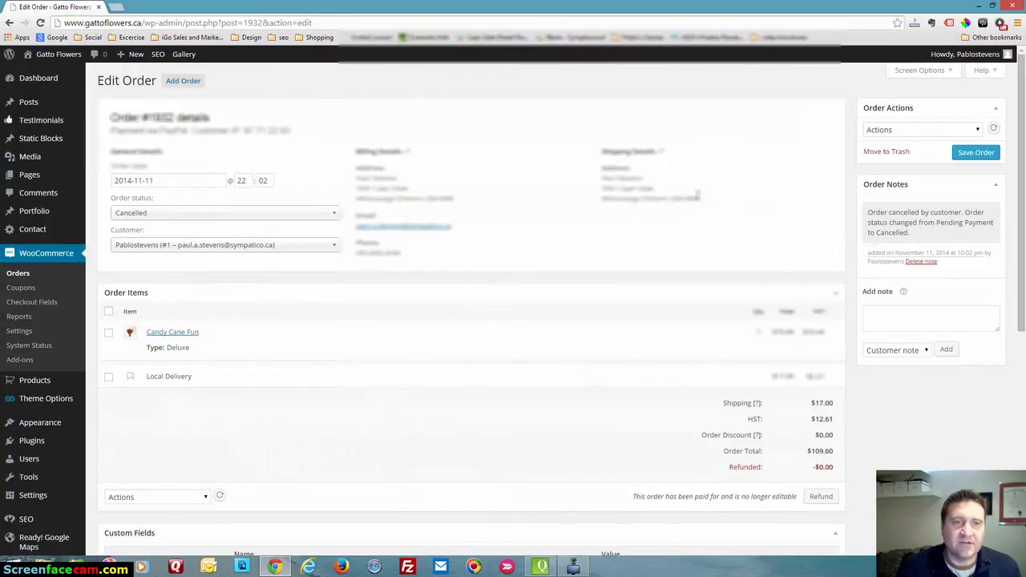
pyautogui.click(900, 324)
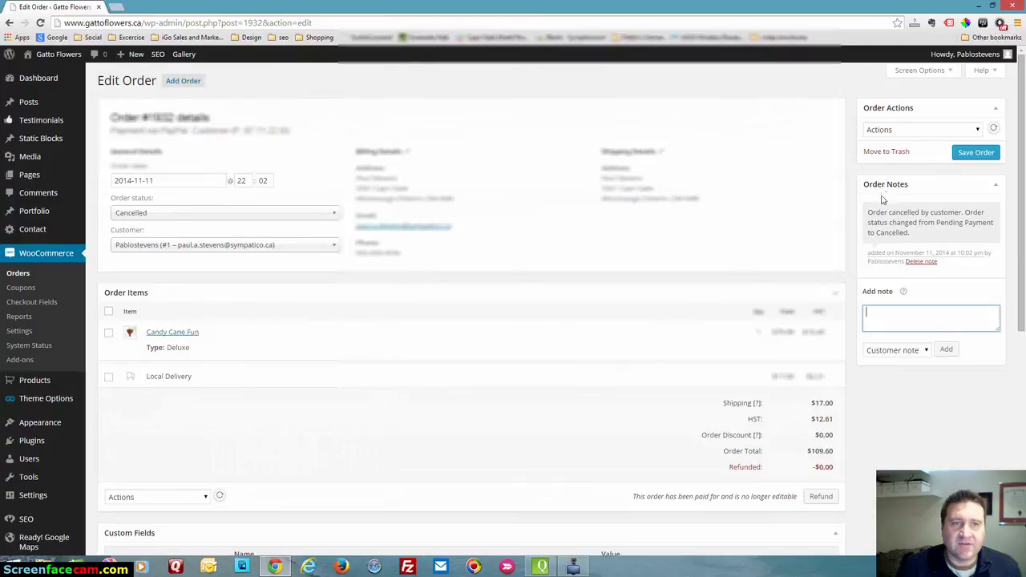
pyautogui.click(926, 351)
pyautogui.click(926, 351)
pyautogui.click(880, 312)
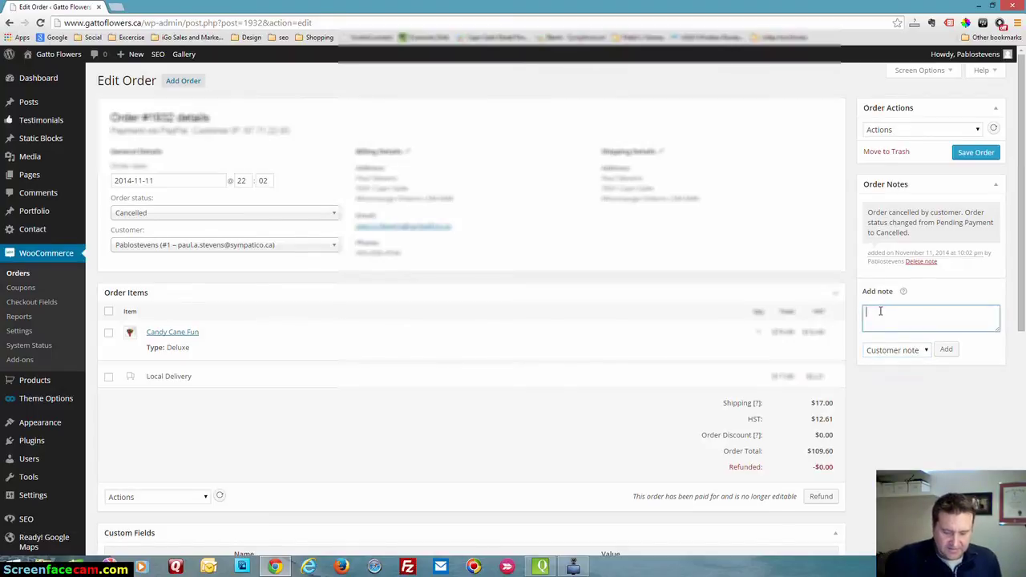
pyautogui.write('Thank youf or')
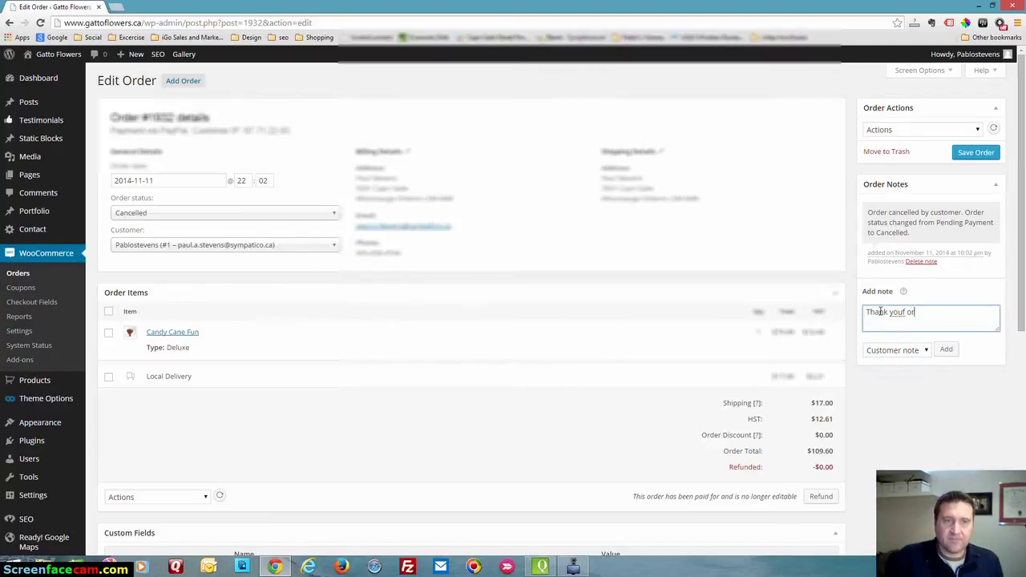
pyautogui.press('BackSpace')
pyautogui.press('BackSpace')
pyautogui.press('BackSpace')
pyautogui.press('BackSpace')
pyautogui.write('for you')
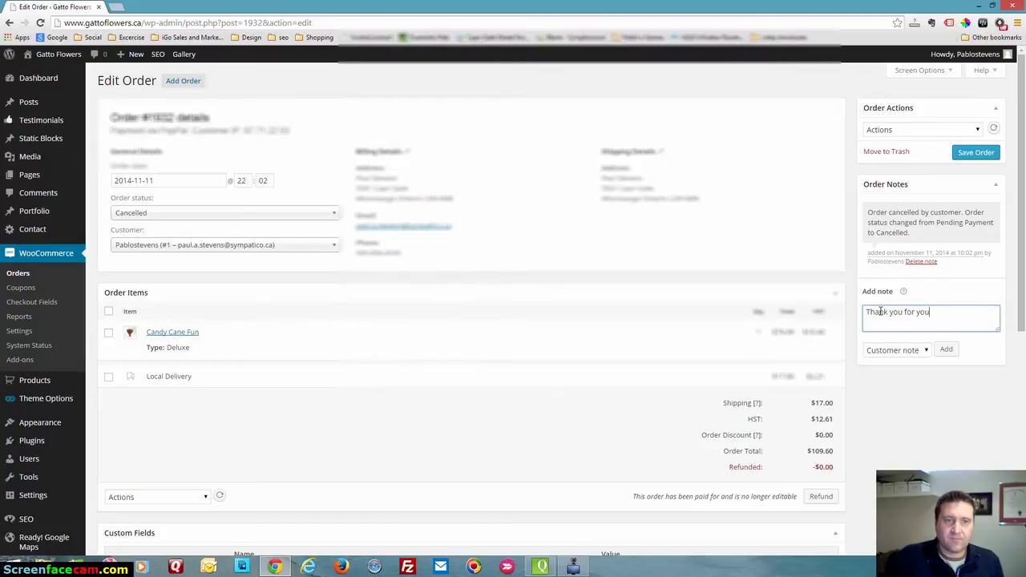
pyautogui.write('r order')
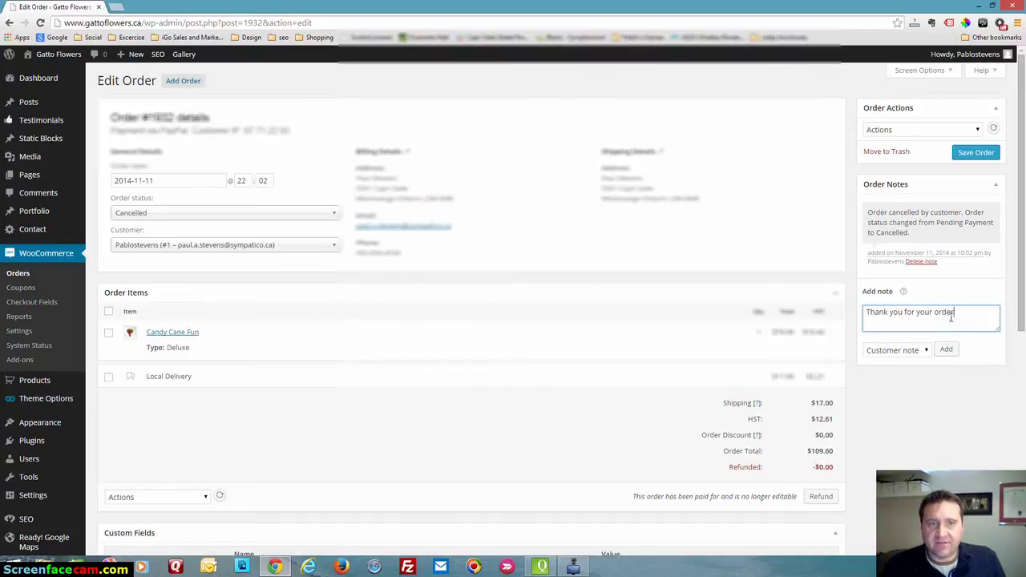
pyautogui.moveTo(963, 314); pyautogui.dragTo(842, 309)
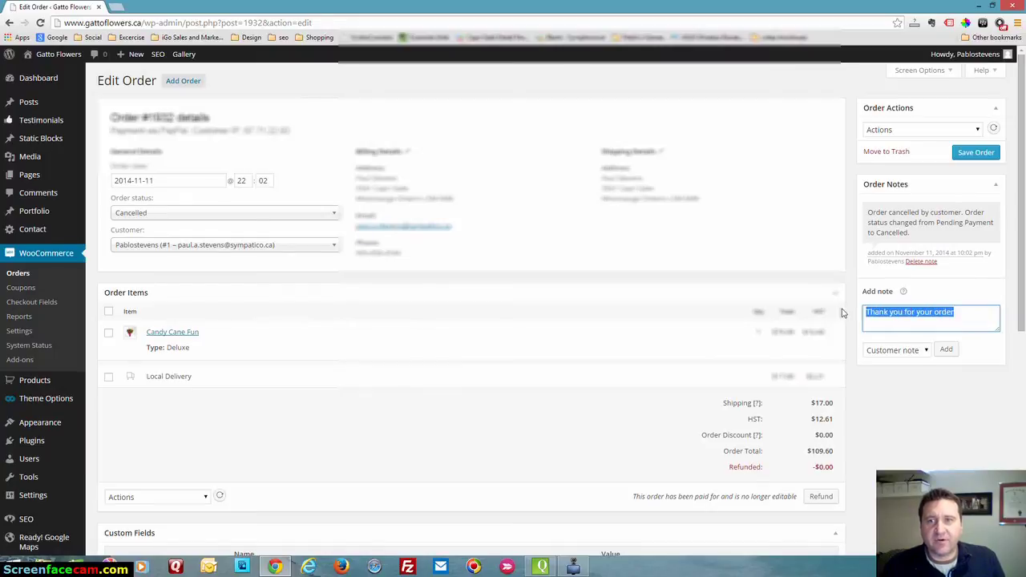
pyautogui.press('BackSpace')
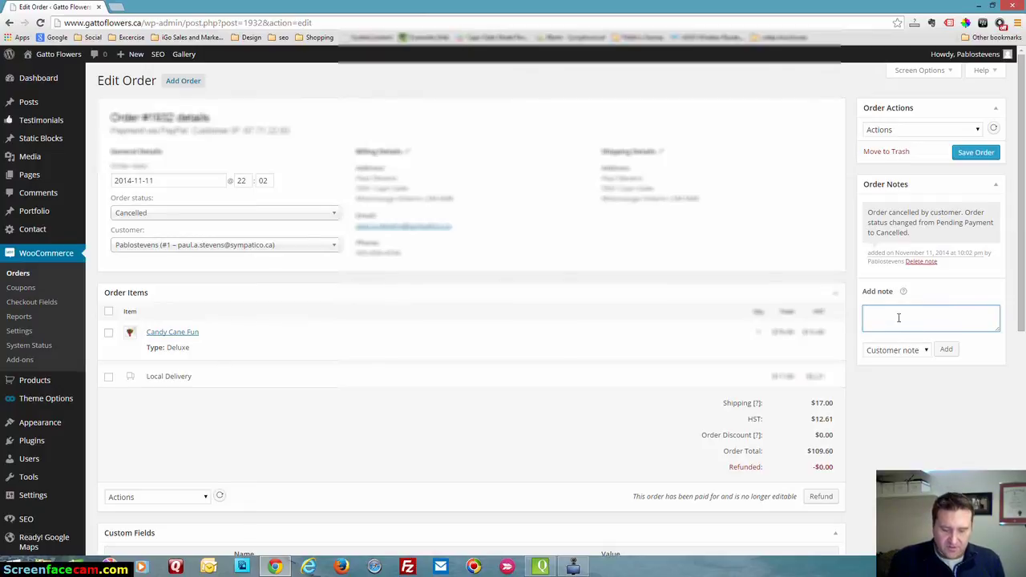
pyautogui.write('oops item')
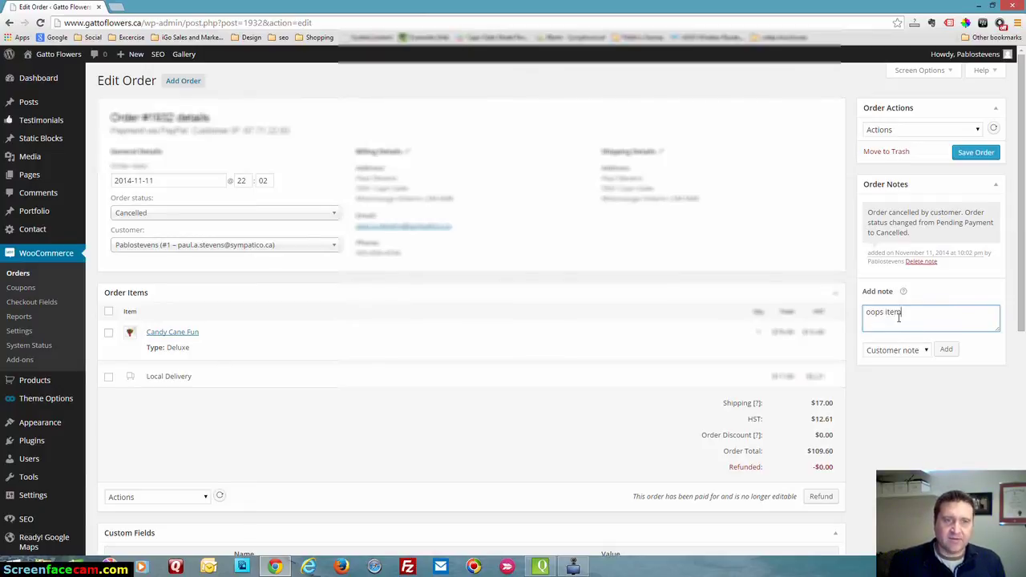
pyautogui.write(' #5')
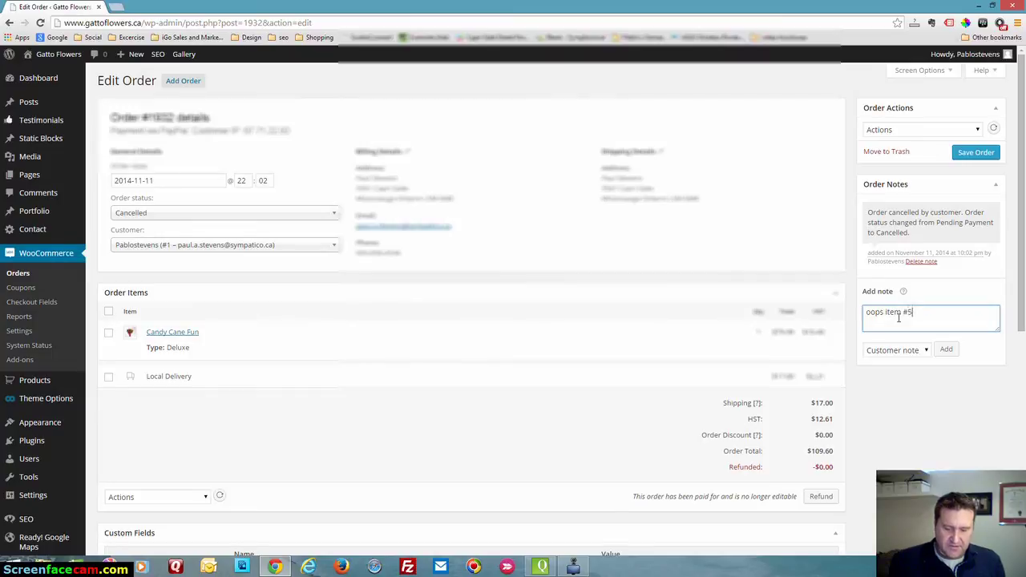
pyautogui.write(' is out stock')
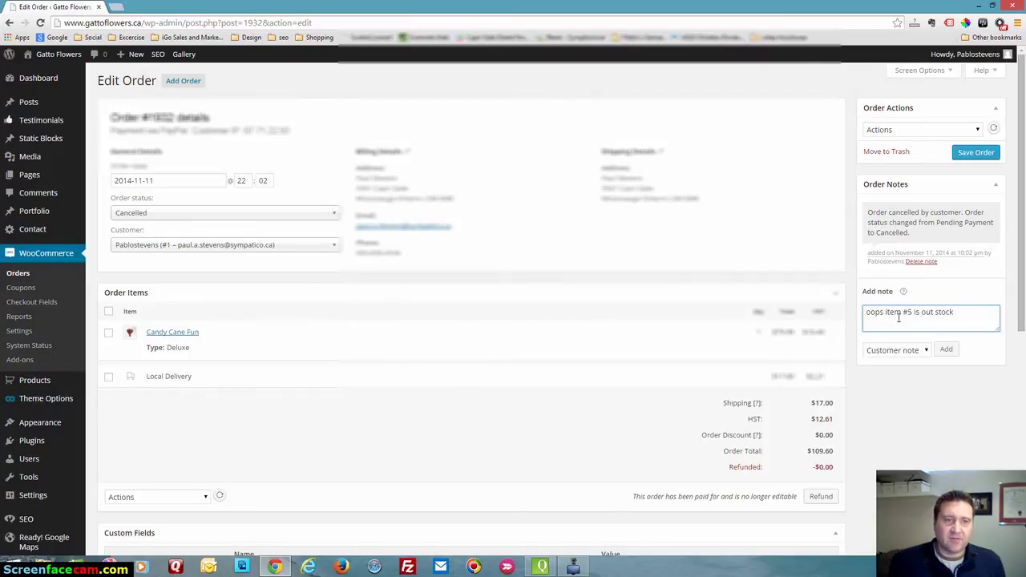
pyautogui.write(', replacing tw')
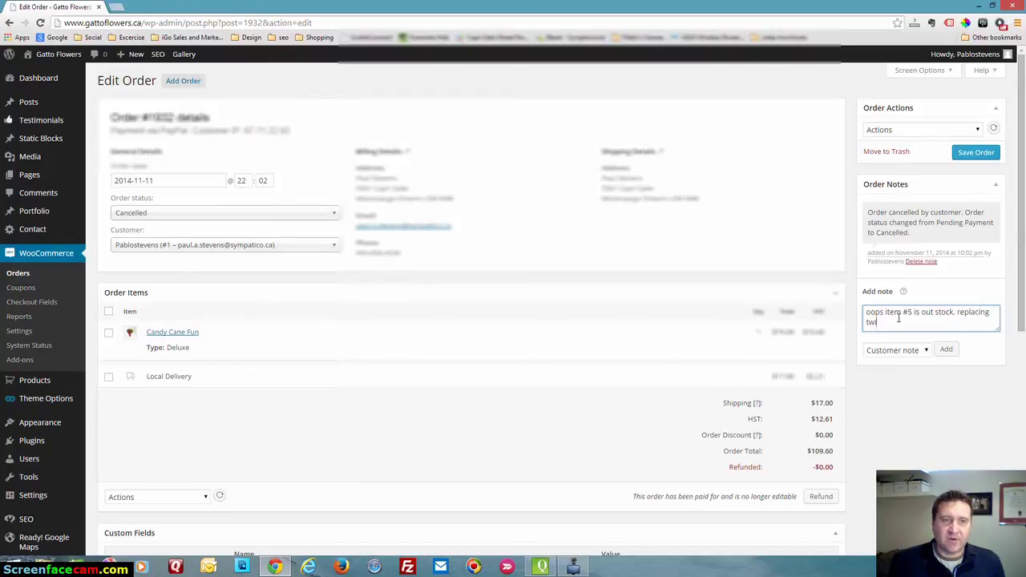
pyautogui.press('BackSpace')
pyautogui.press('BackSpace')
pyautogui.write('it')
pyautogui.write(' new item.')
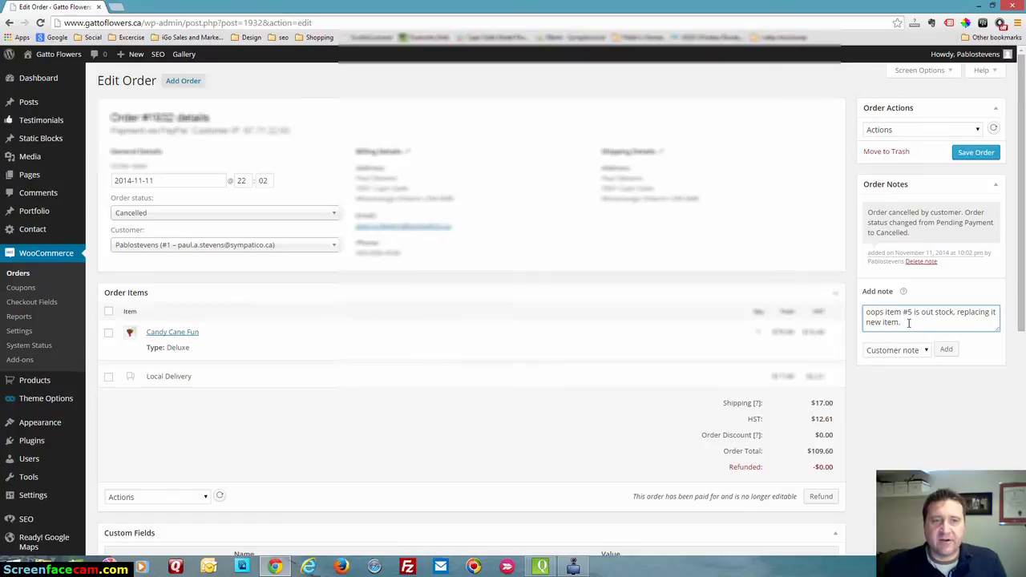
pyautogui.moveTo(907, 323); pyautogui.dragTo(860, 301)
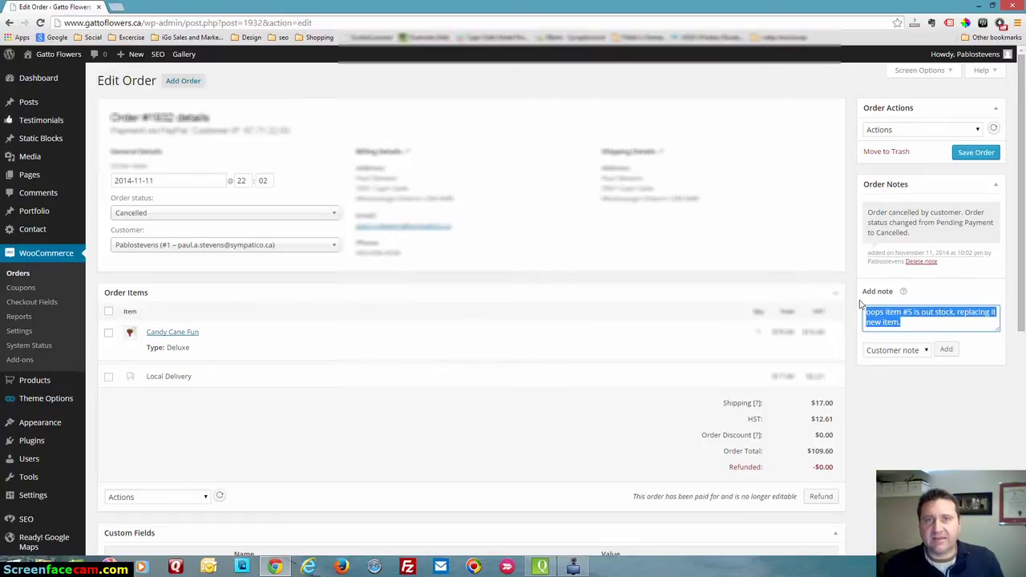
pyautogui.press('BackSpace')
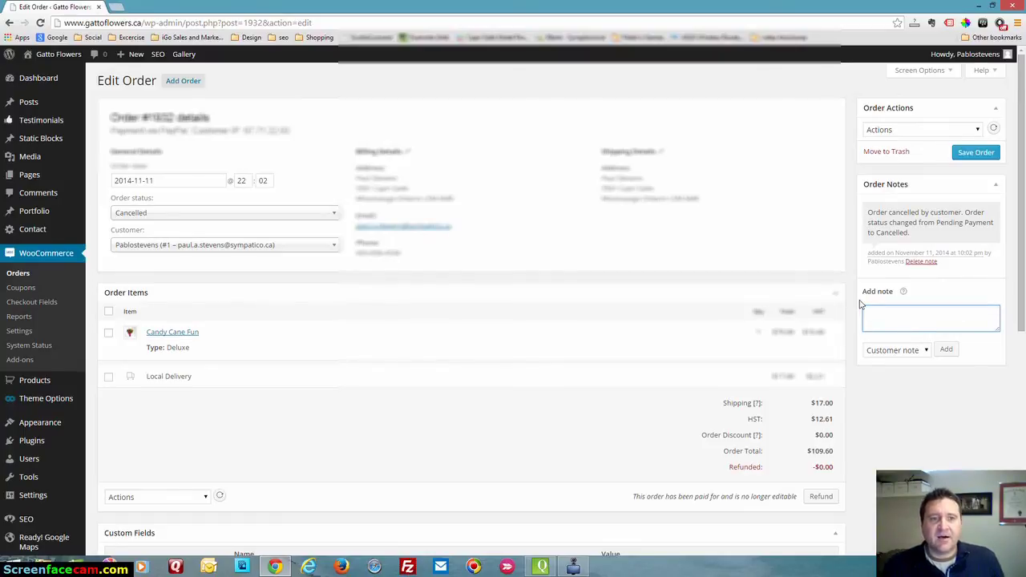
# Add the private note 'customer was really upset we were out of stock.' to the order.
pyautogui.click(914, 352)
pyautogui.click(902, 374)
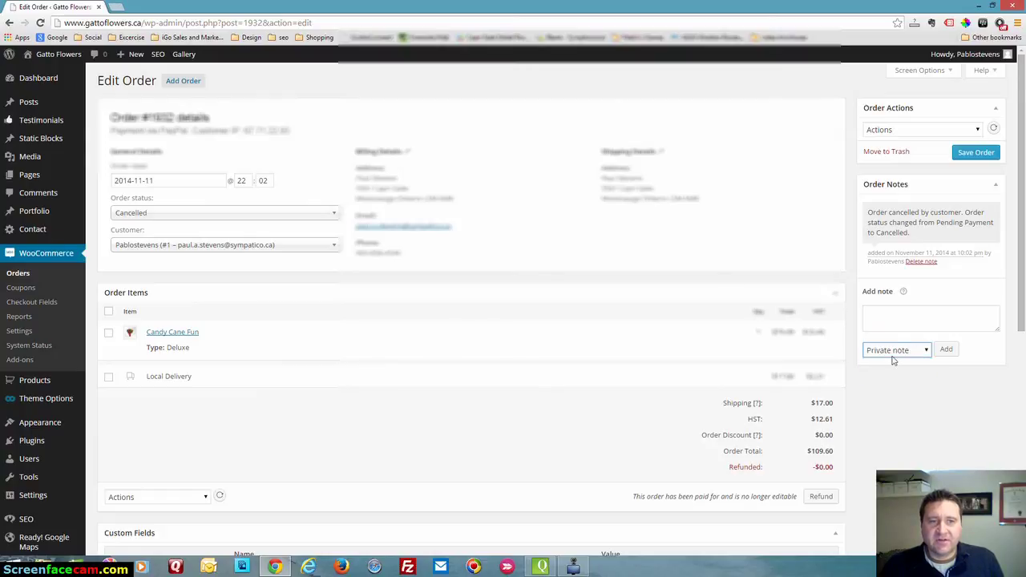
pyautogui.click(882, 314)
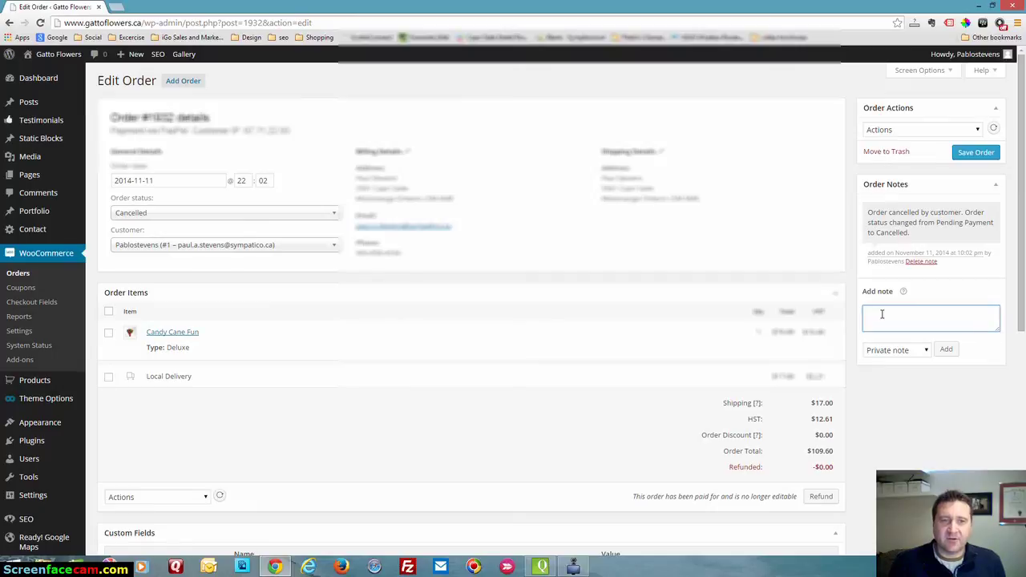
pyautogui.write('customer ')
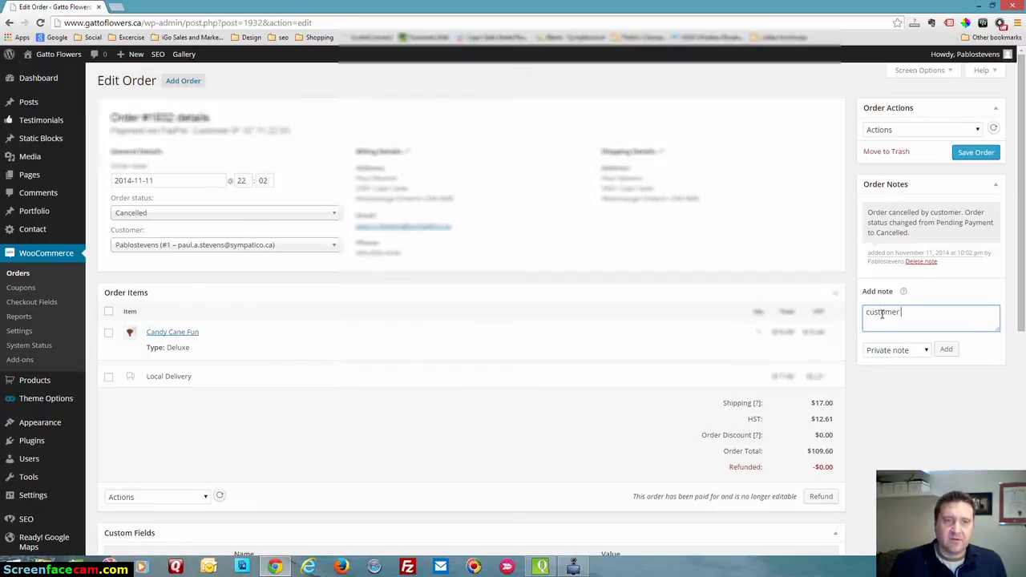
pyautogui.write('was really u')
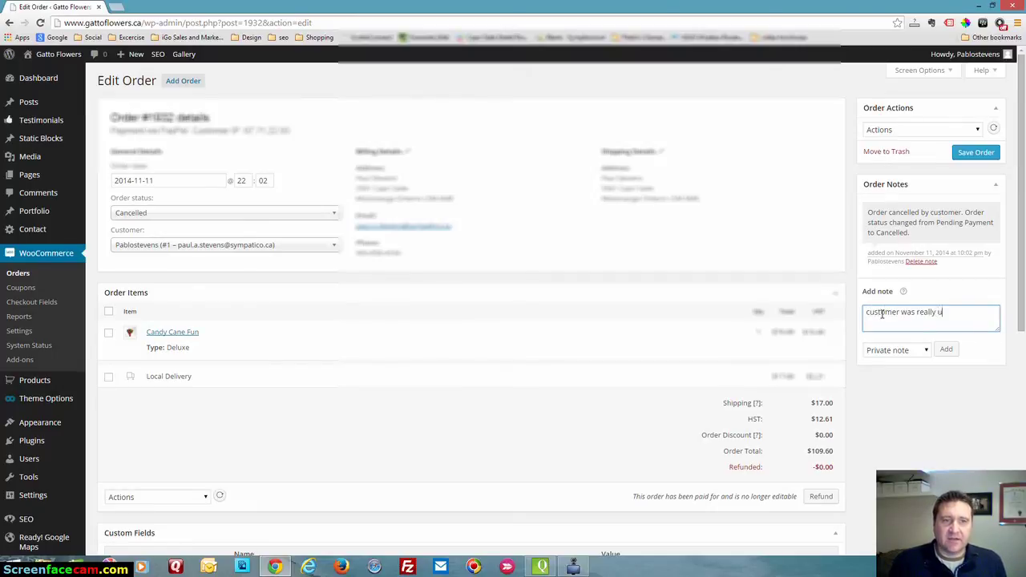
pyautogui.write('pset we we')
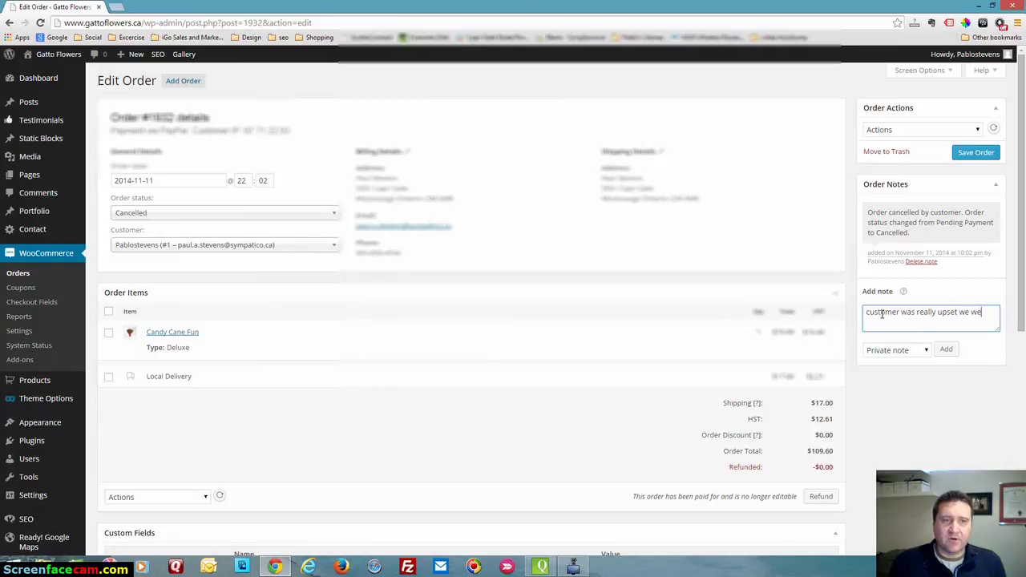
pyautogui.write('re out of stock.')
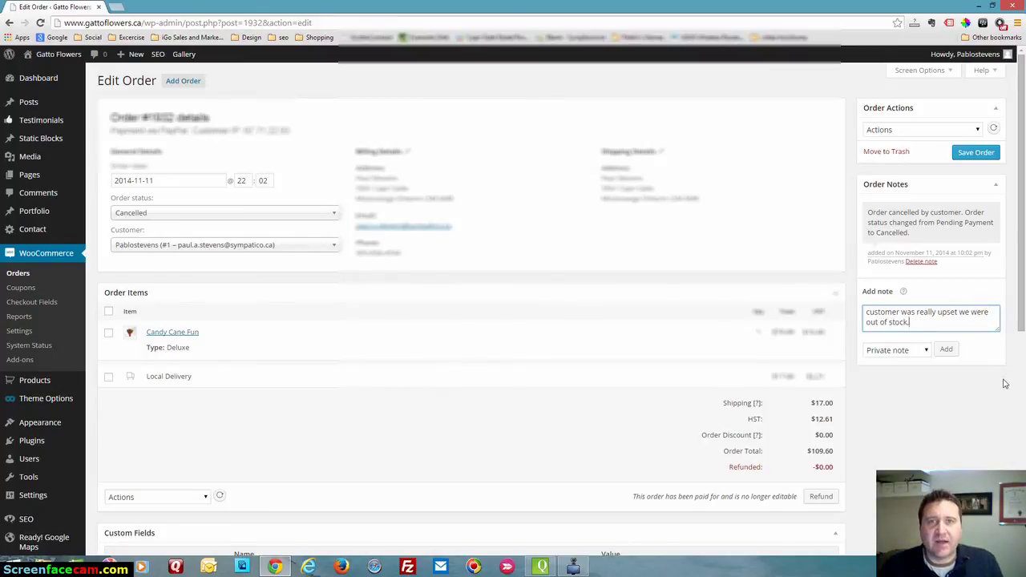
pyautogui.click(947, 353)
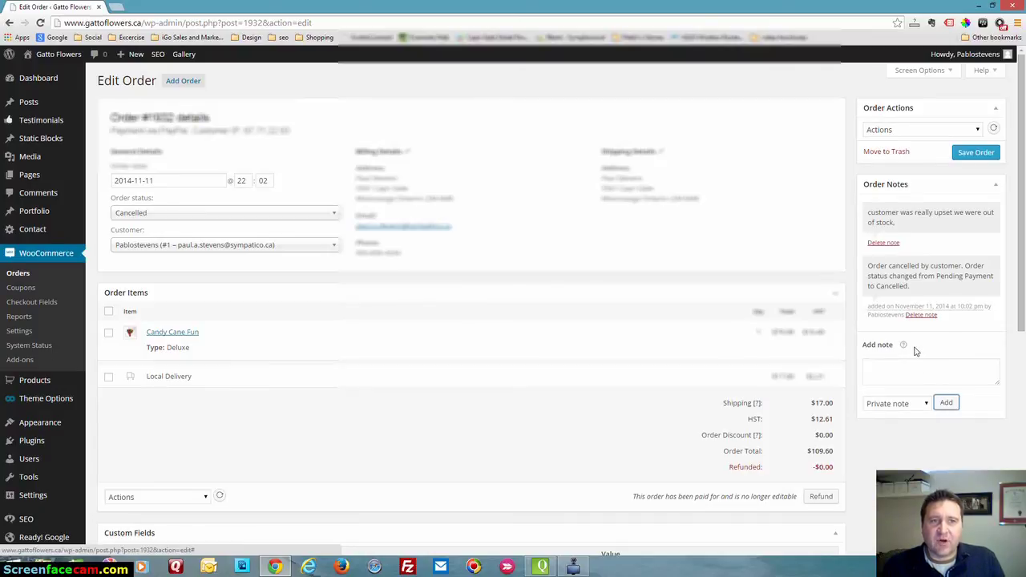
pyautogui.click(978, 132)
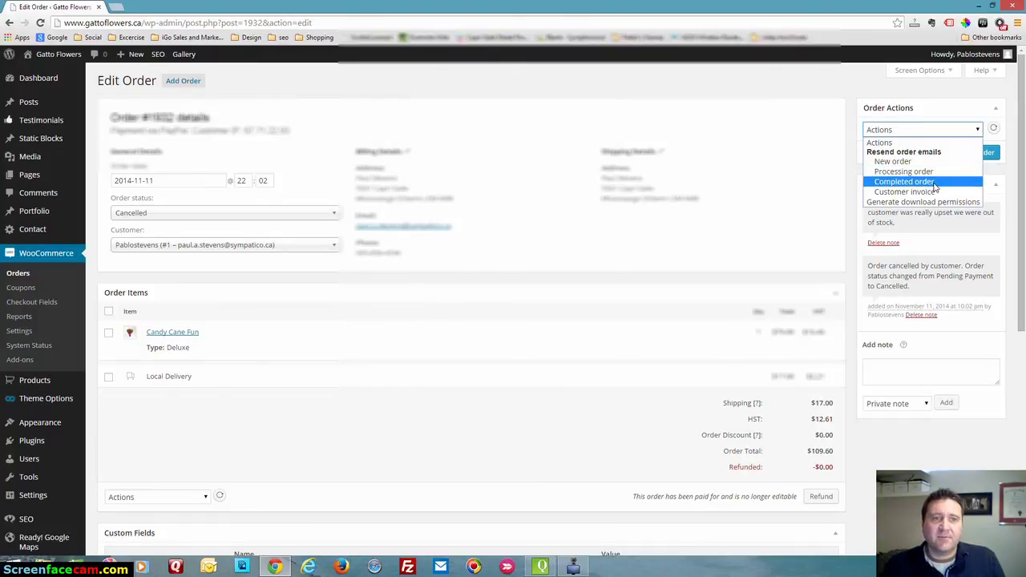
pyautogui.click(790, 222)
pyautogui.scroll(-1, 815, 269)
pyautogui.scroll(1, 816, 272)
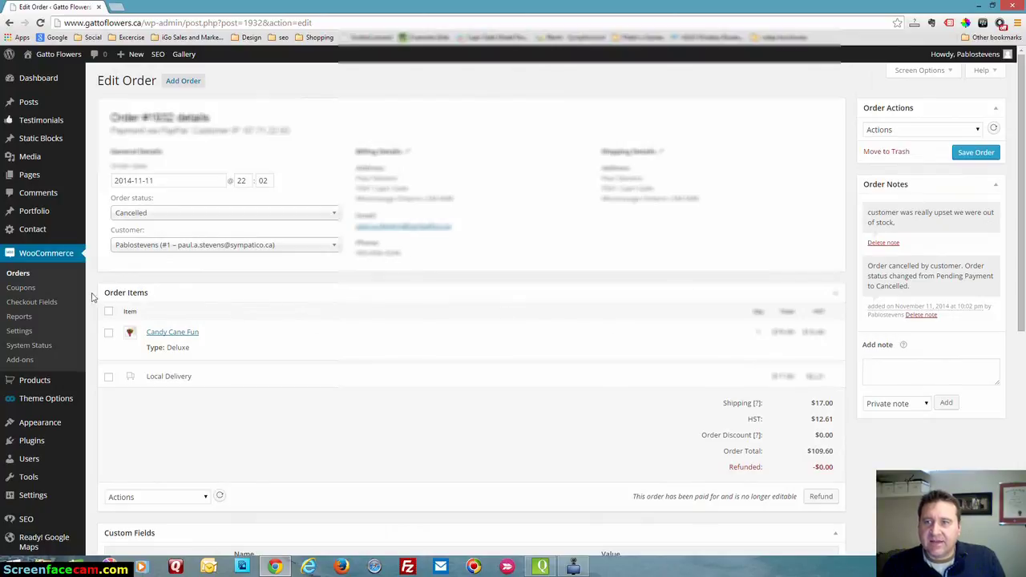
# Return to the WooCommerce Orders list listing #1932, #1930 and #1929.
pyautogui.click(18, 275)
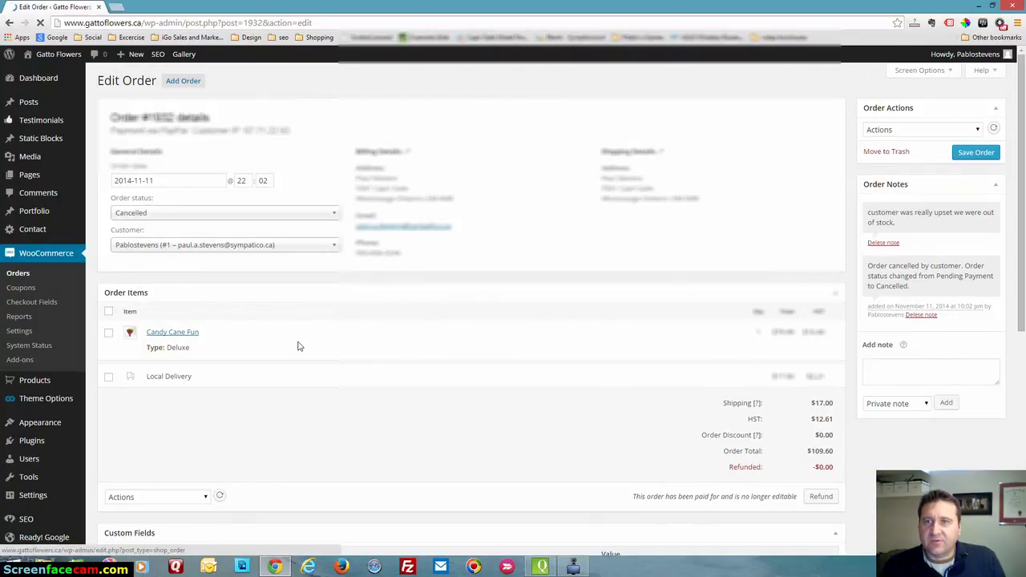